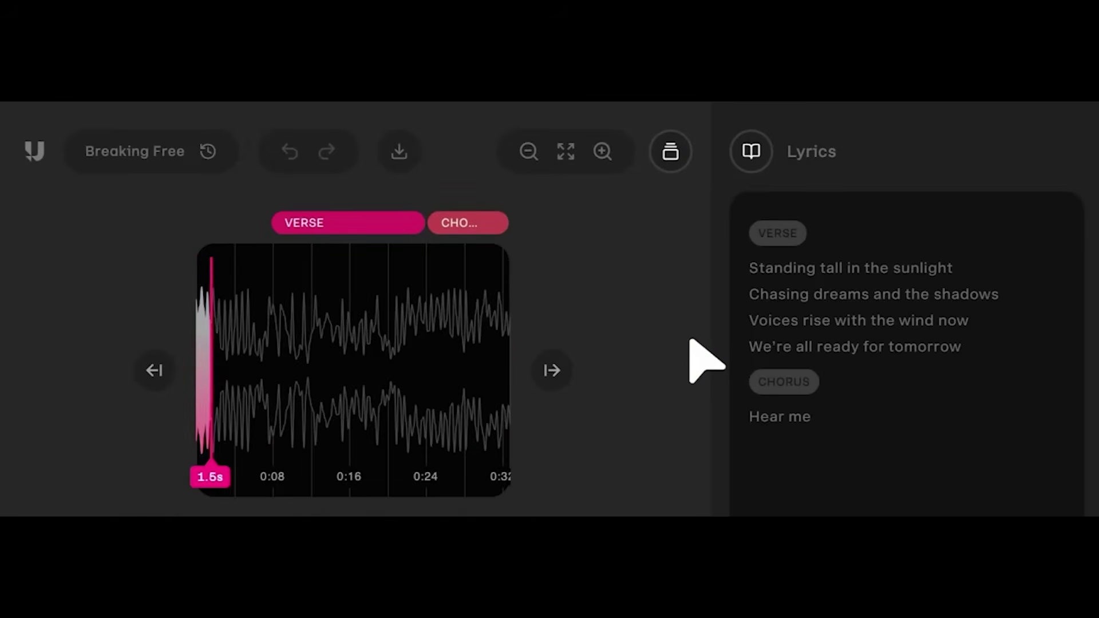
# Try an intro extension and a 0:36–0:44 replace region, then focus the song description box.
pyautogui.click(156, 371)
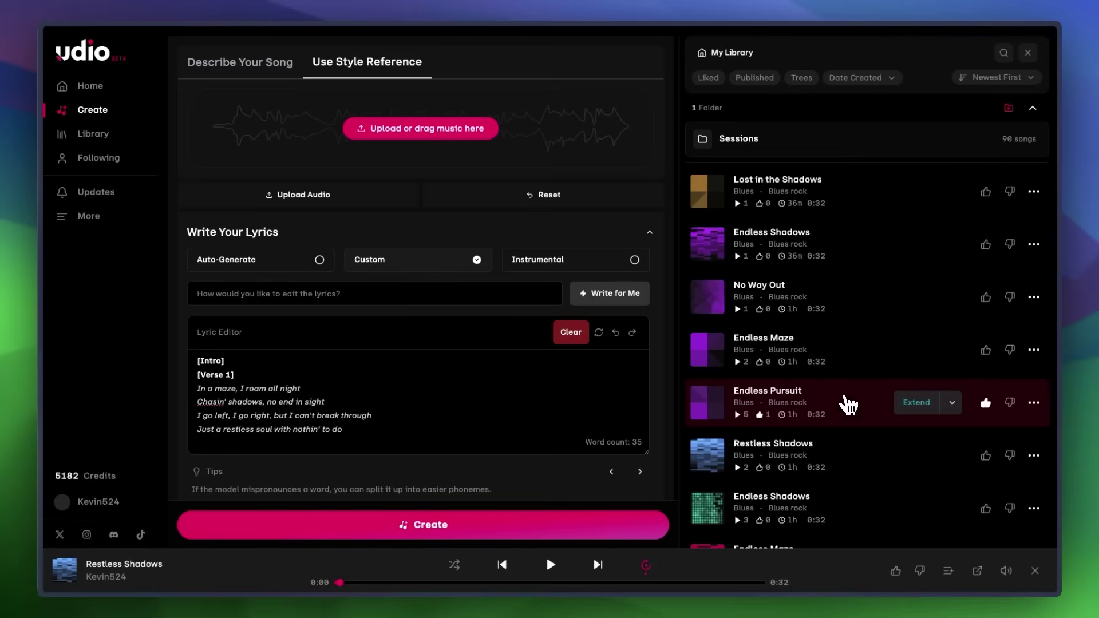
pyautogui.moveTo(848, 405); pyautogui.dragTo(385, 147)
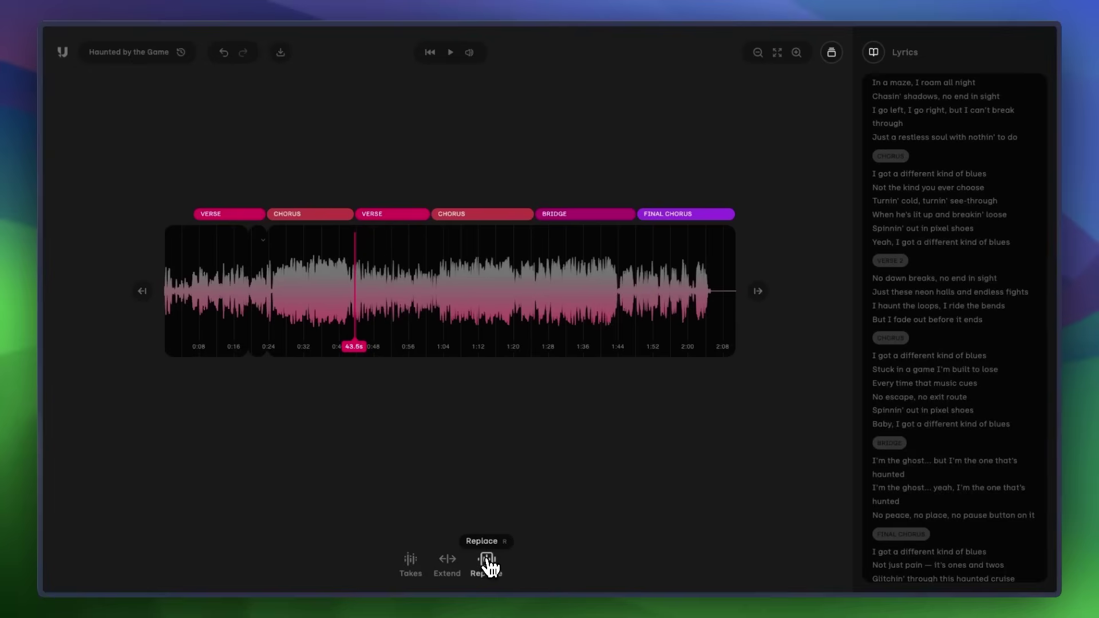
pyautogui.click(487, 559)
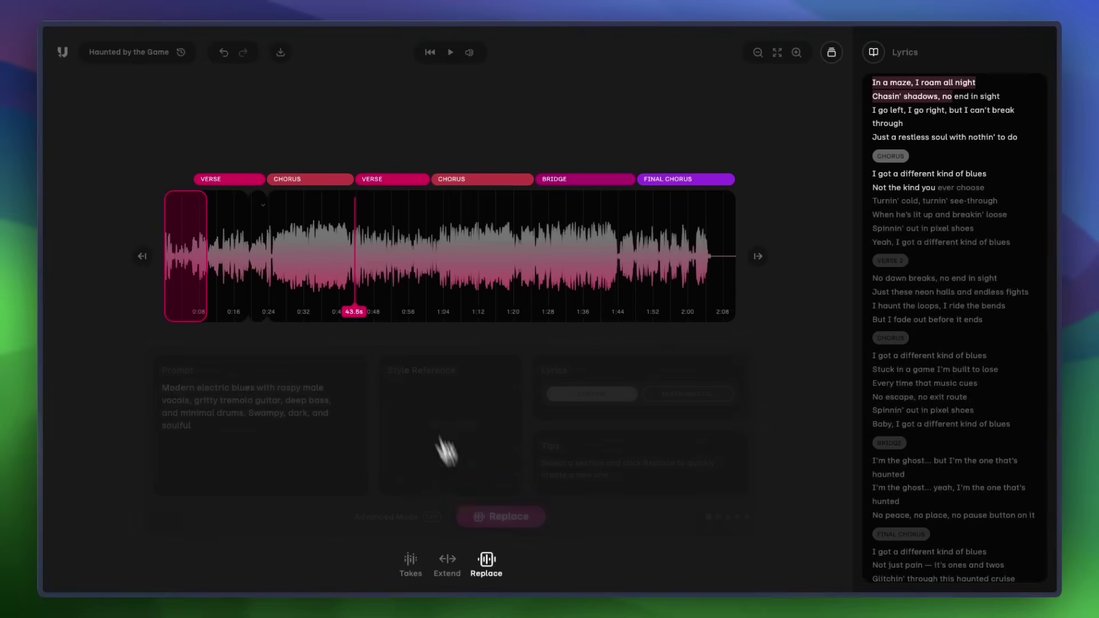
pyautogui.moveTo(172, 228); pyautogui.dragTo(328, 244)
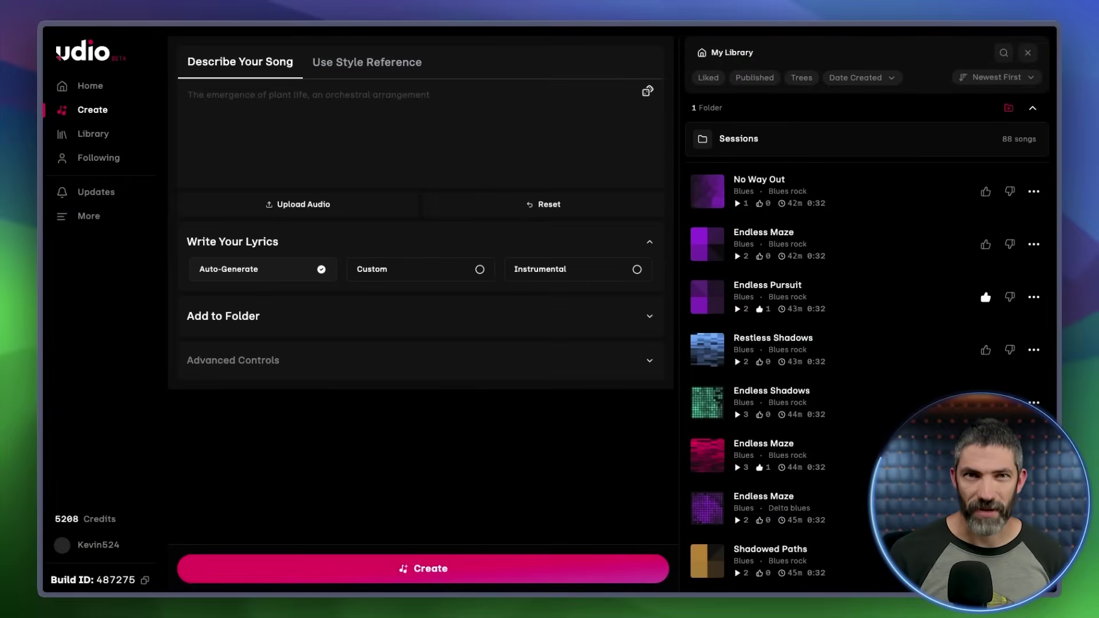
pyautogui.click(323, 140)
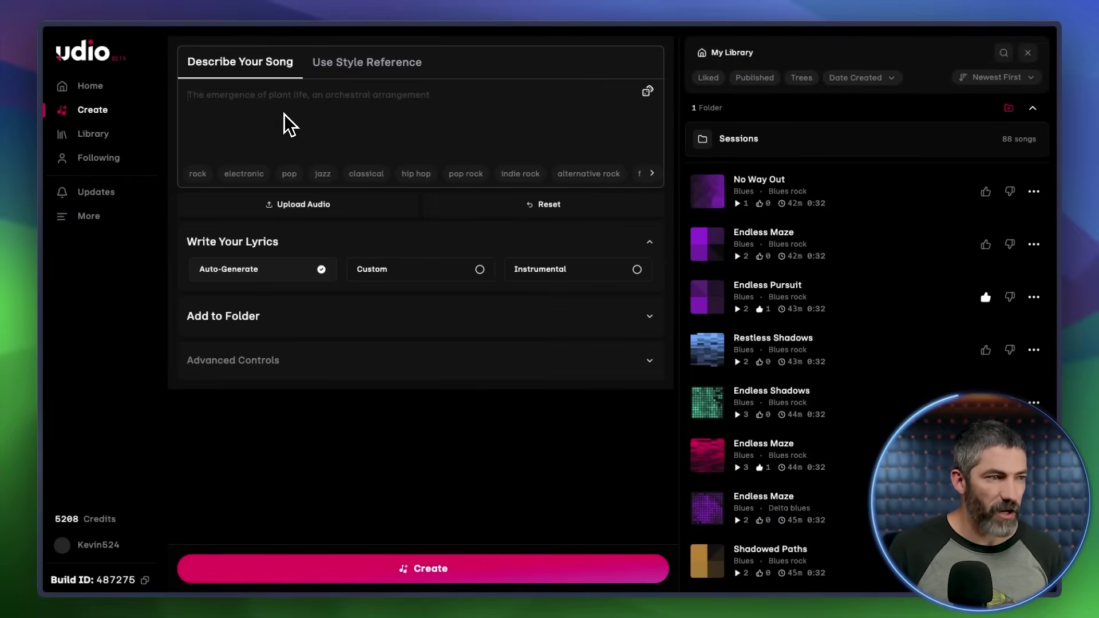
# Paste the modern electric blues description and the custom intro and first-verse lyrics.
pyautogui.write('Modern electric blues with raspy male vocals, gritty tremolo guitar, deep bass, and minimal drums. Swampy, dark, and soulful')
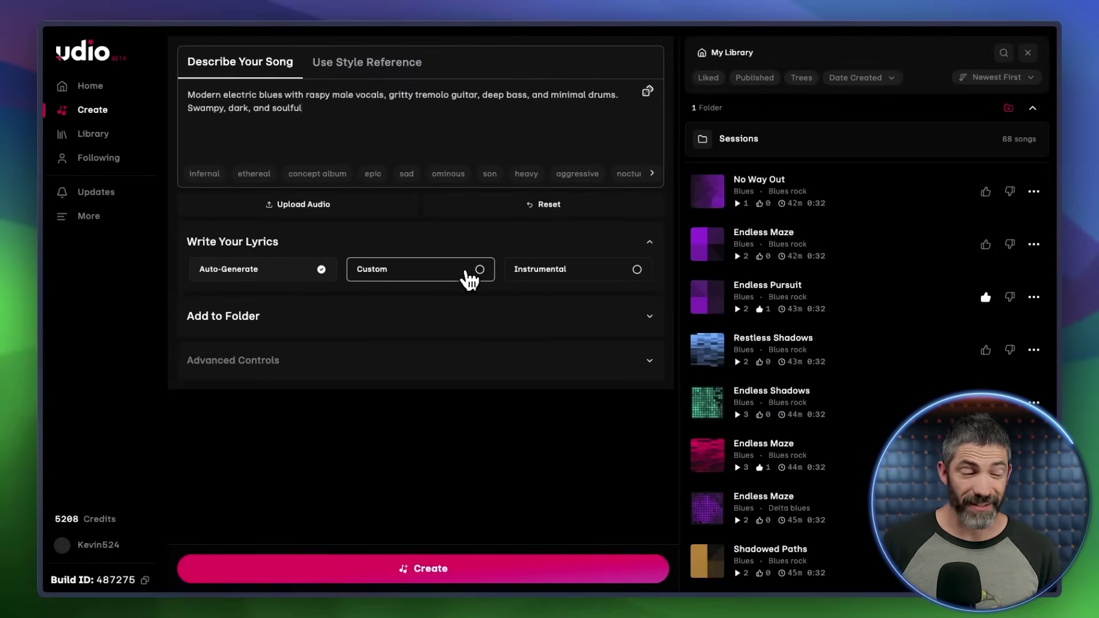
pyautogui.click(477, 278)
pyautogui.scroll(-2, 473, 277)
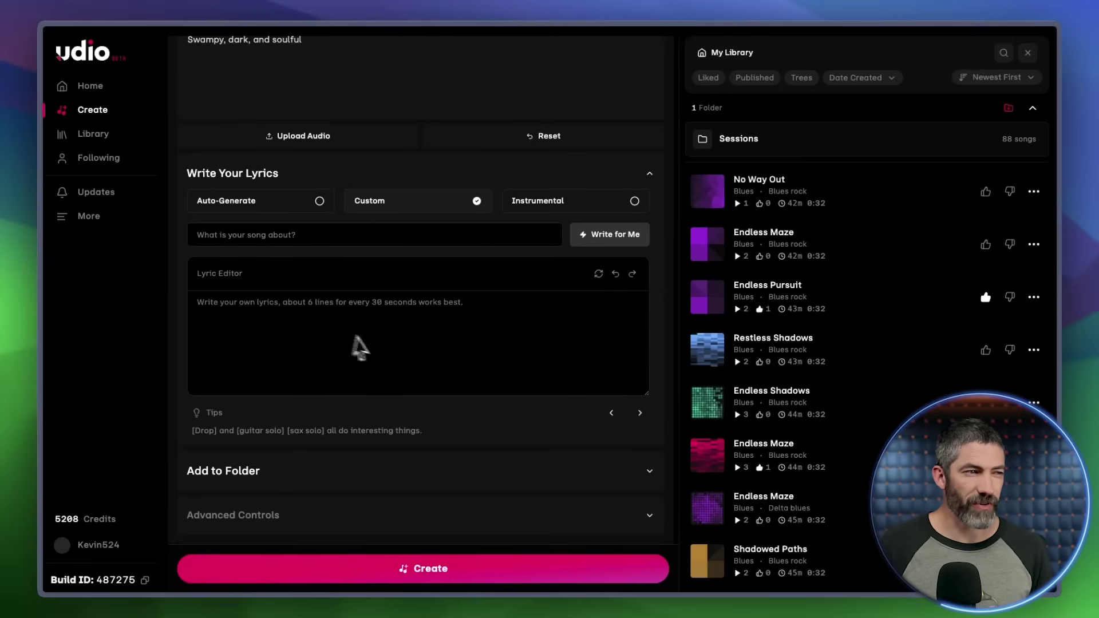
pyautogui.click(344, 321)
pyautogui.write("[Intro] [Verse 1] In a maze, I roam all night Chasin' shadows, no end in sight I go left, I go right, but I can't break through Just a restless soul with nothin' to do")
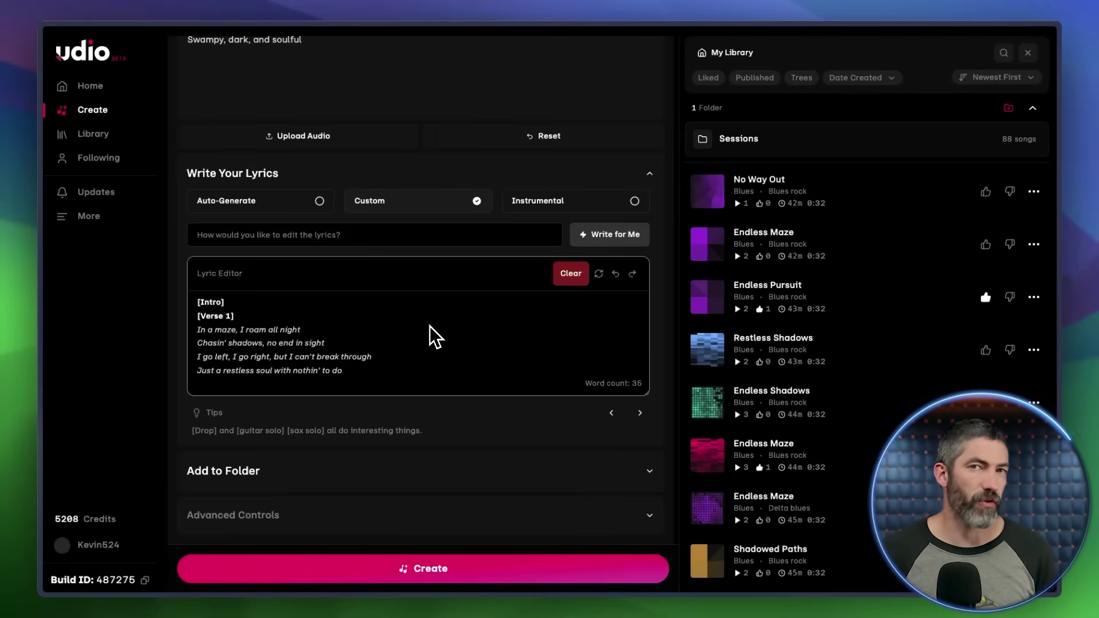
# Keep the clip length at 0:32 in Advanced Controls and generate the songs.
pyautogui.click(355, 513)
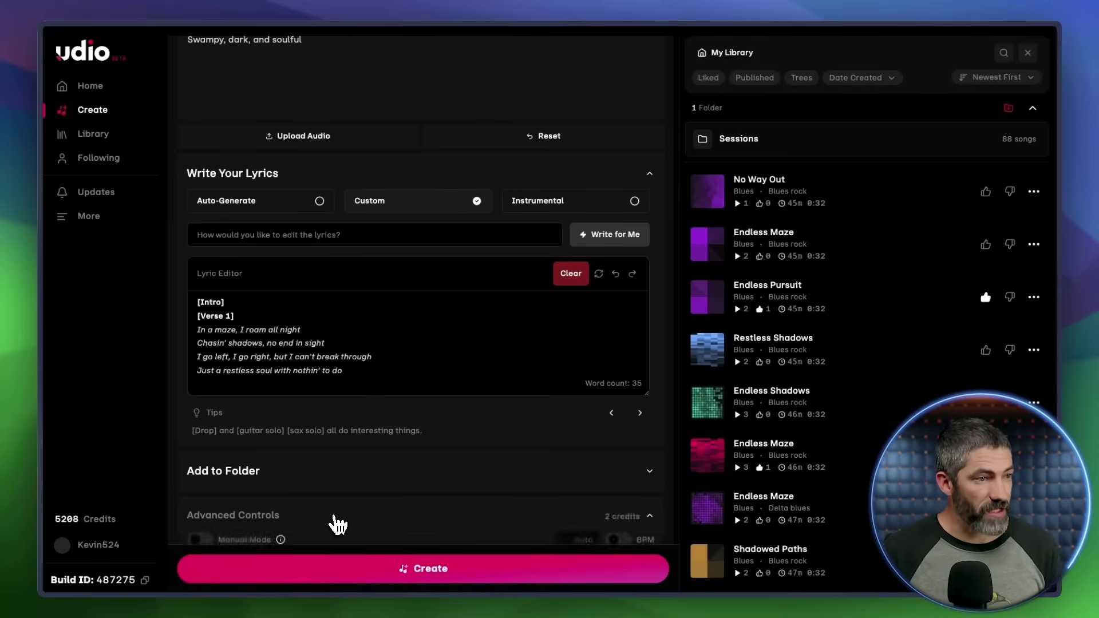
pyautogui.scroll(-5, 428, 471)
pyautogui.click(522, 212)
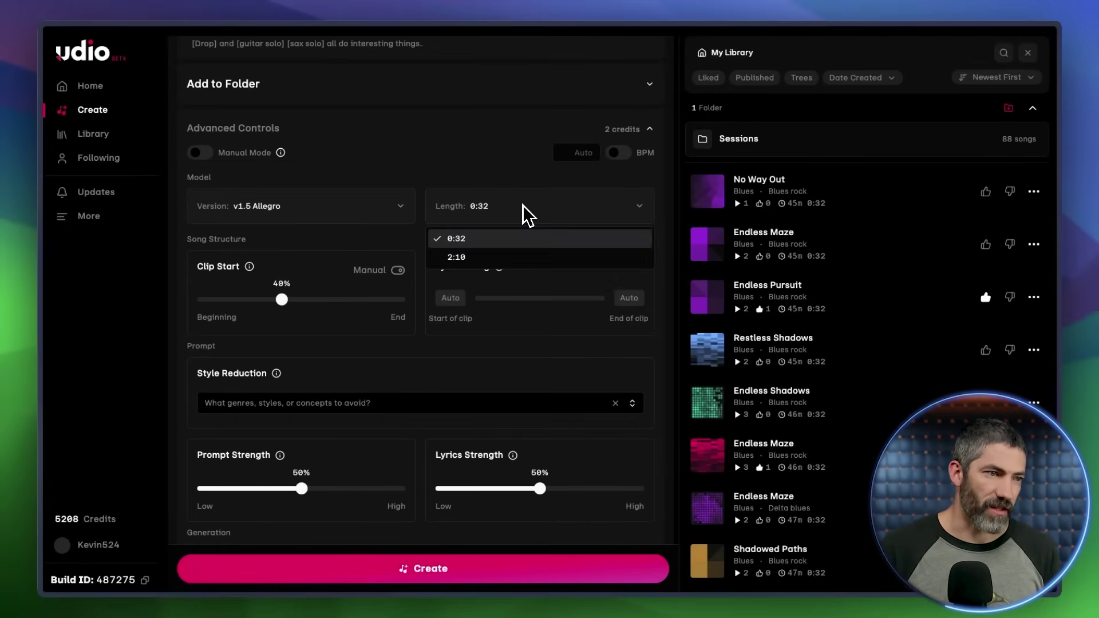
pyautogui.click(503, 215)
pyautogui.scroll(-3, 427, 245)
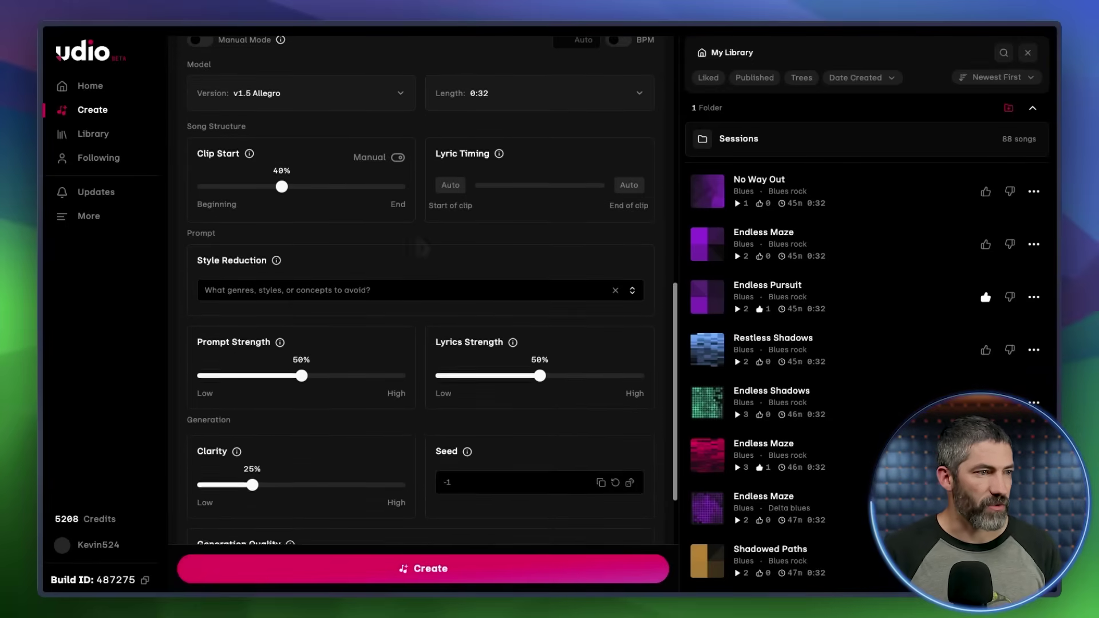
pyautogui.scroll(12, 422, 248)
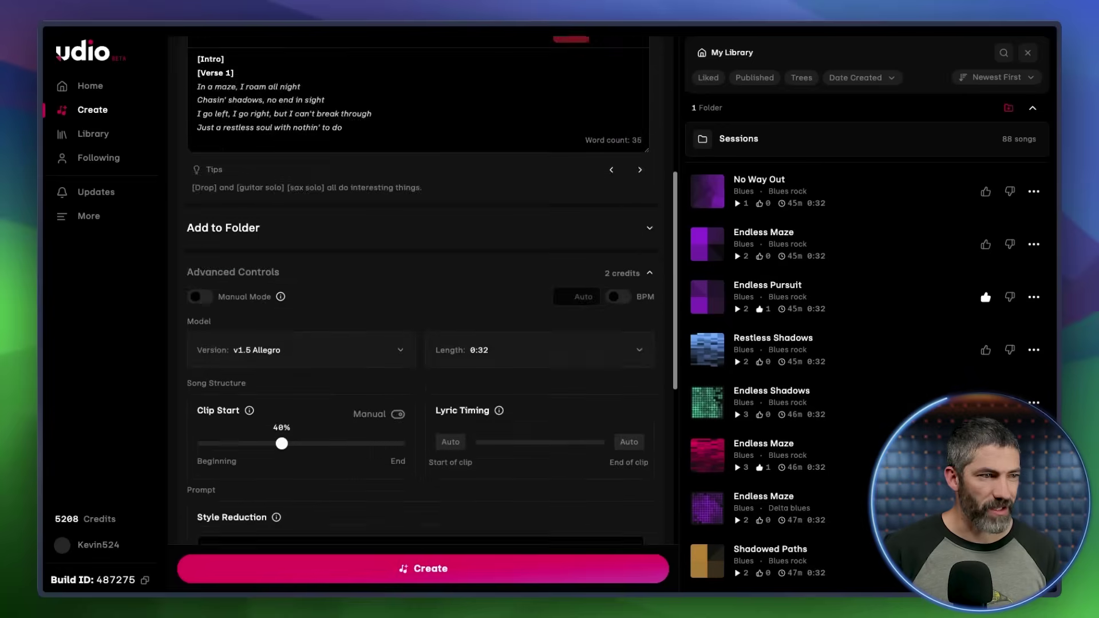
pyautogui.scroll(-4, 423, 247)
pyautogui.scroll(4, 421, 246)
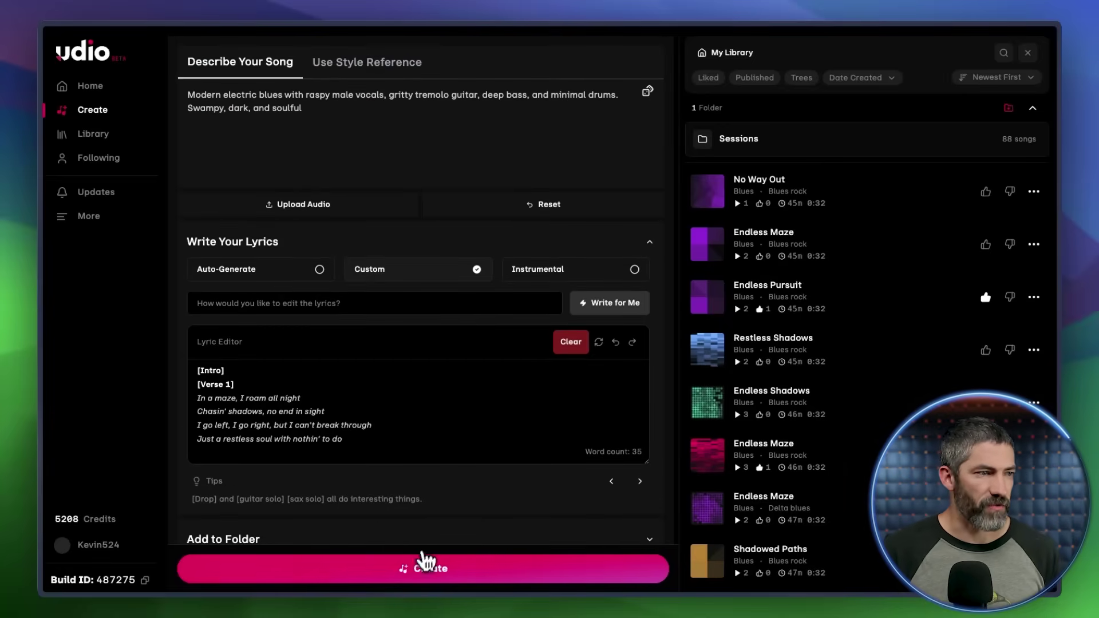
pyautogui.click(422, 570)
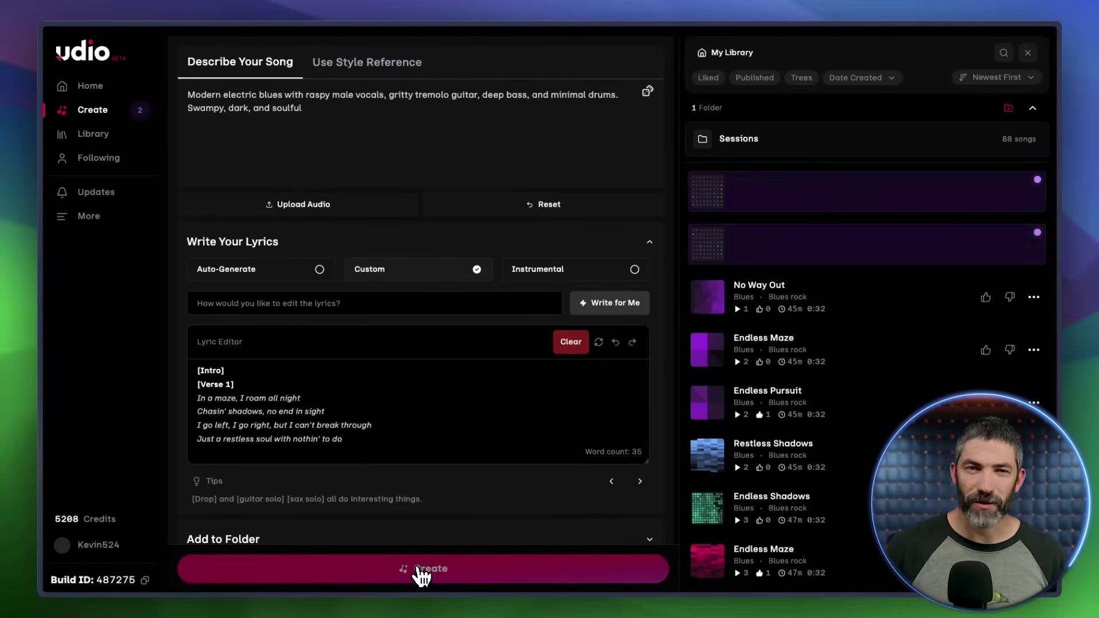
# Browse My Library and play the earlier Endless Maze clip from its thumbnail.
pyautogui.scroll(-10, 801, 385)
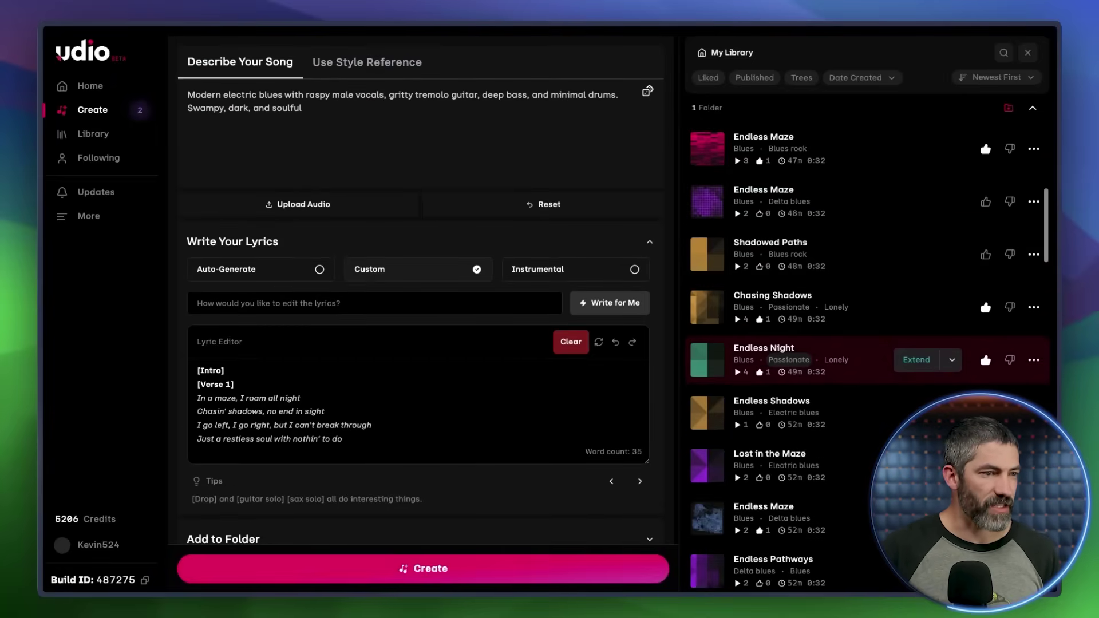
pyautogui.scroll(-8, 801, 372)
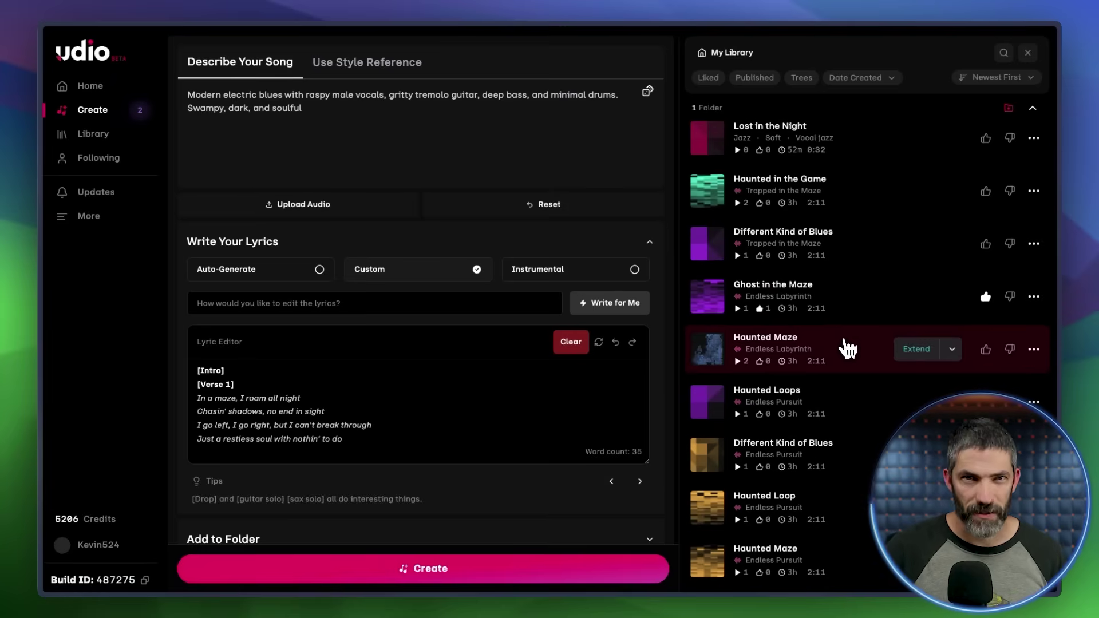
pyautogui.scroll(7, 845, 343)
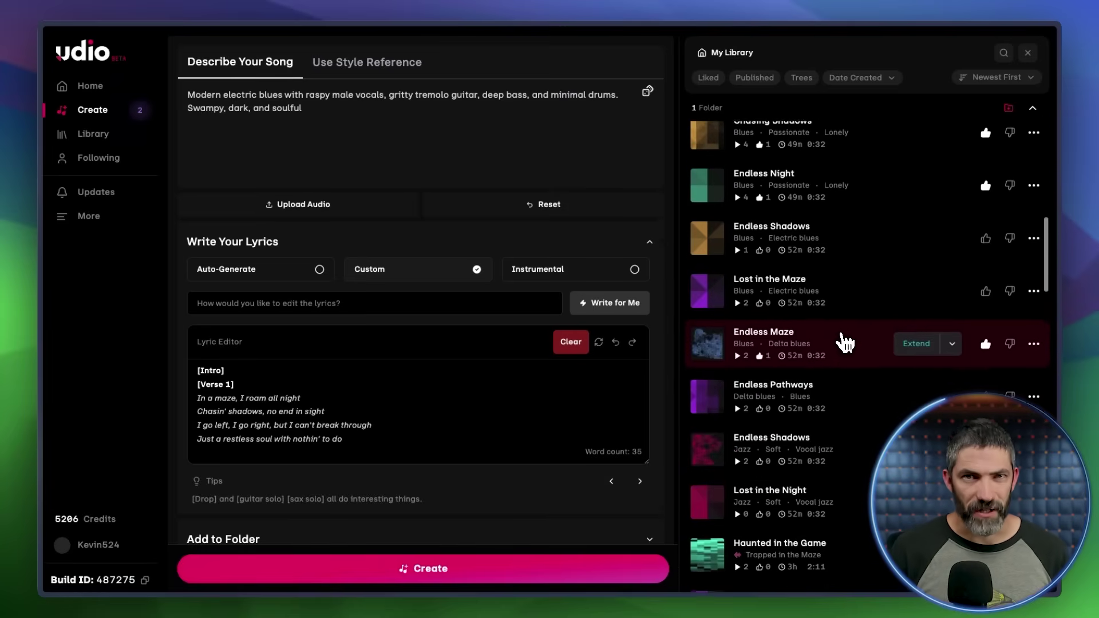
pyautogui.scroll(2, 846, 340)
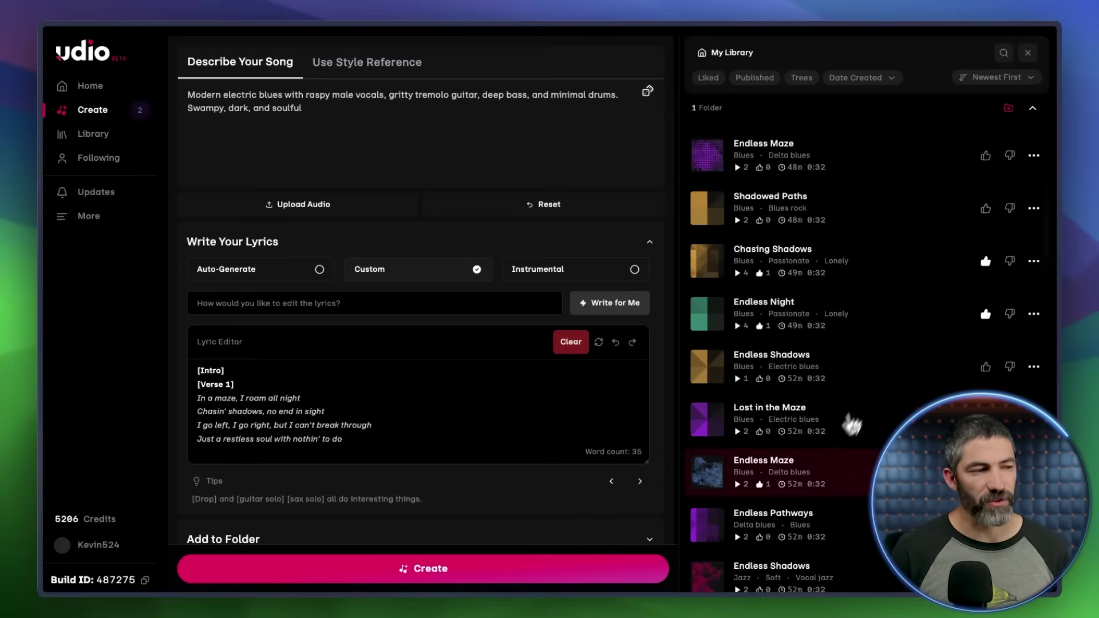
pyautogui.click(723, 473)
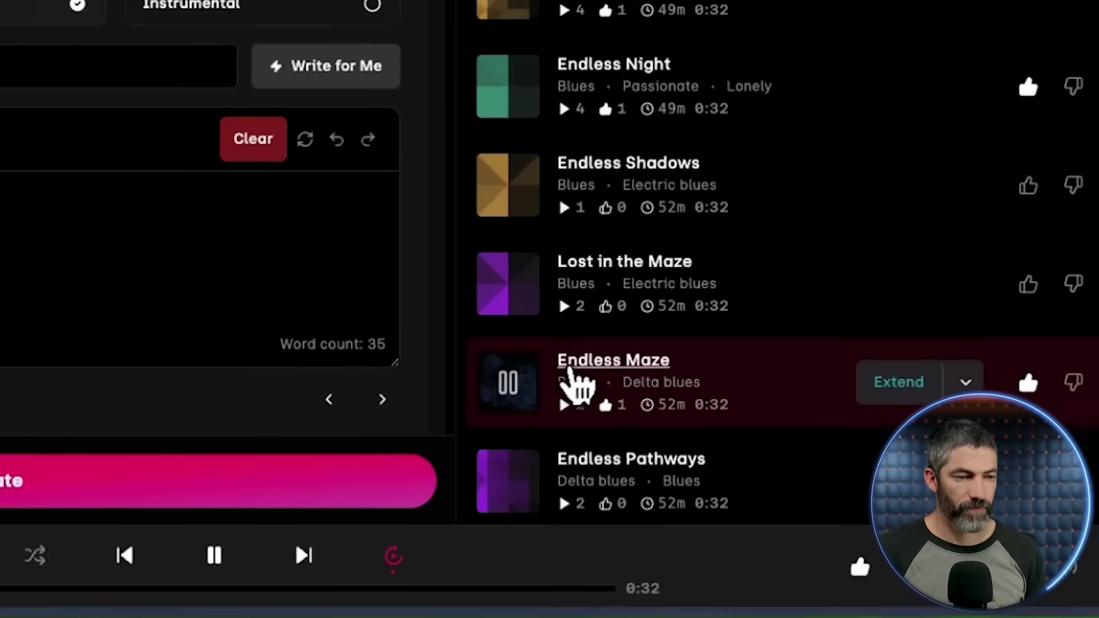
pyautogui.moveTo(572, 372)
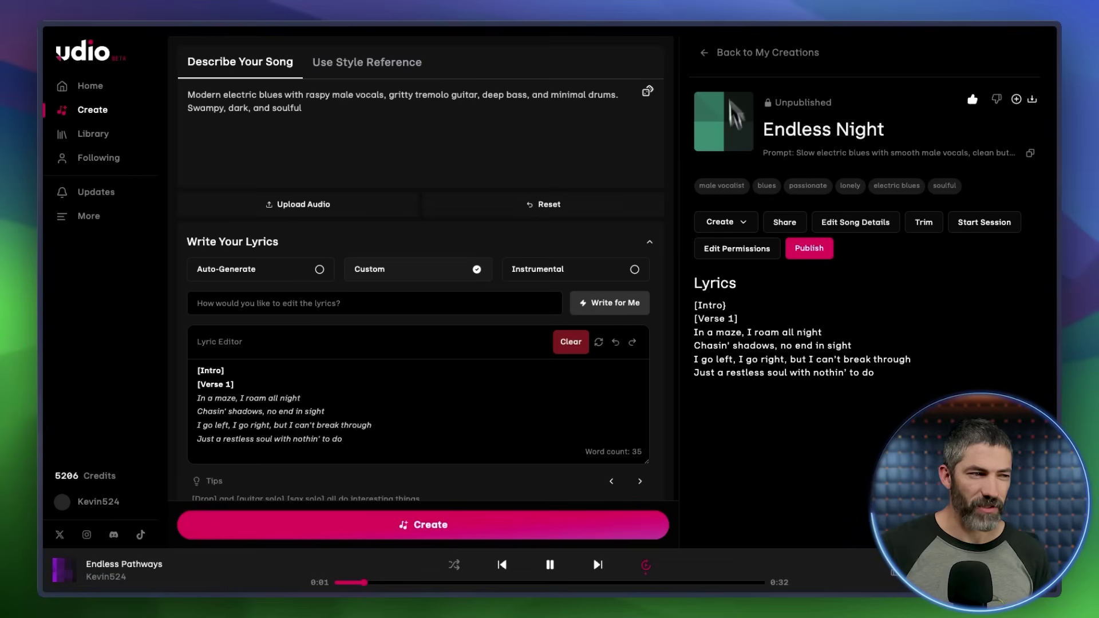
# Back in My Creations, play Endless Night, Chasing Shadows, then the newest blues clip.
pyautogui.click(710, 49)
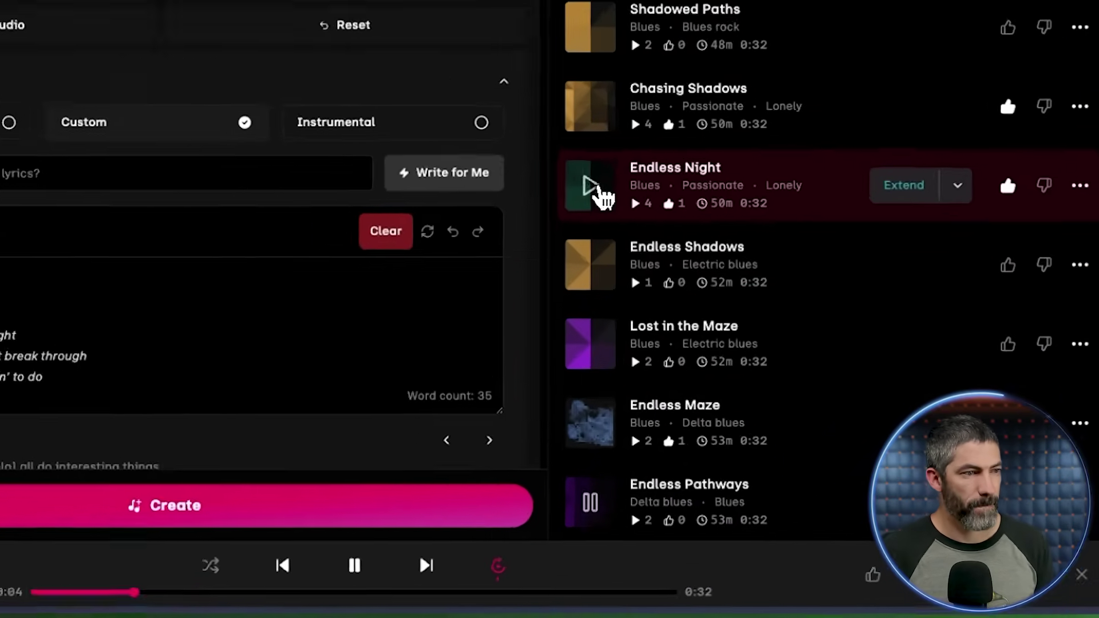
pyautogui.click(600, 191)
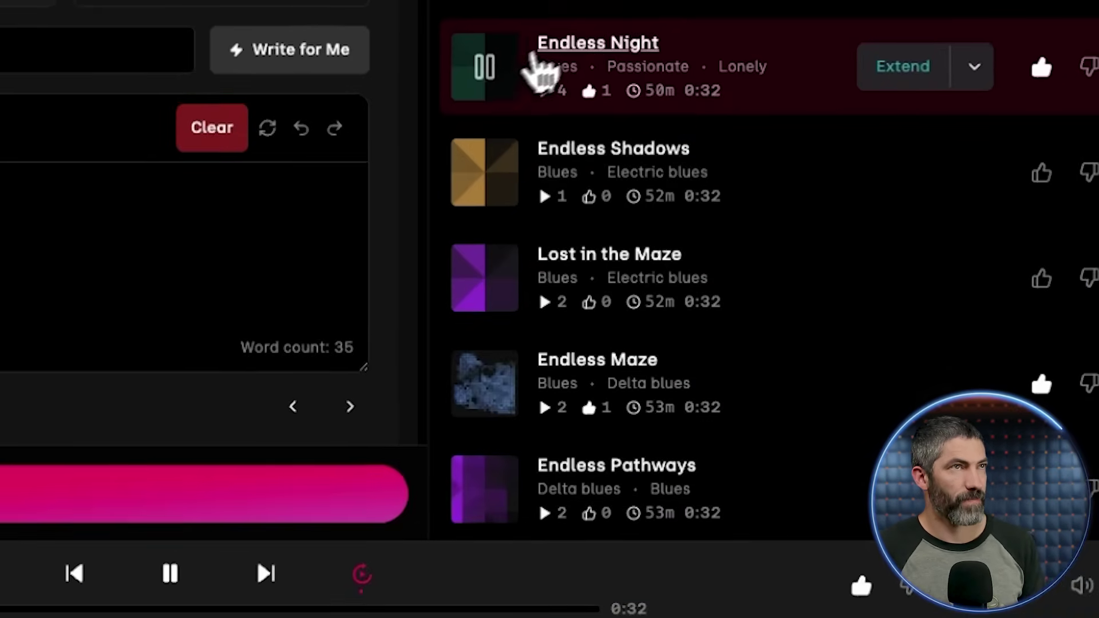
pyautogui.moveTo(653, 171)
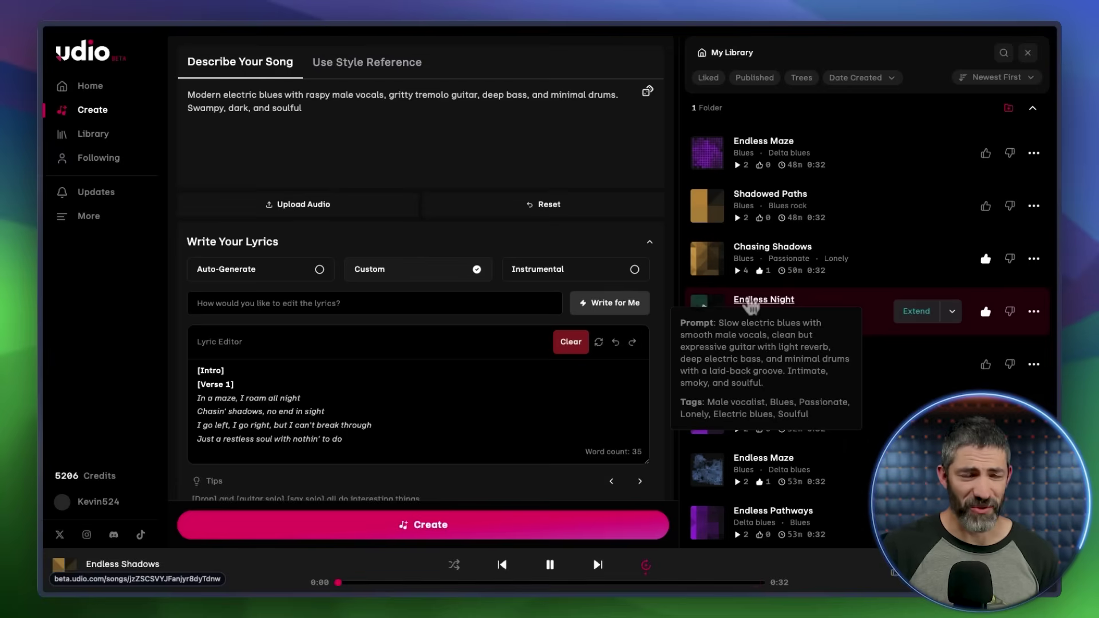
pyautogui.click(707, 259)
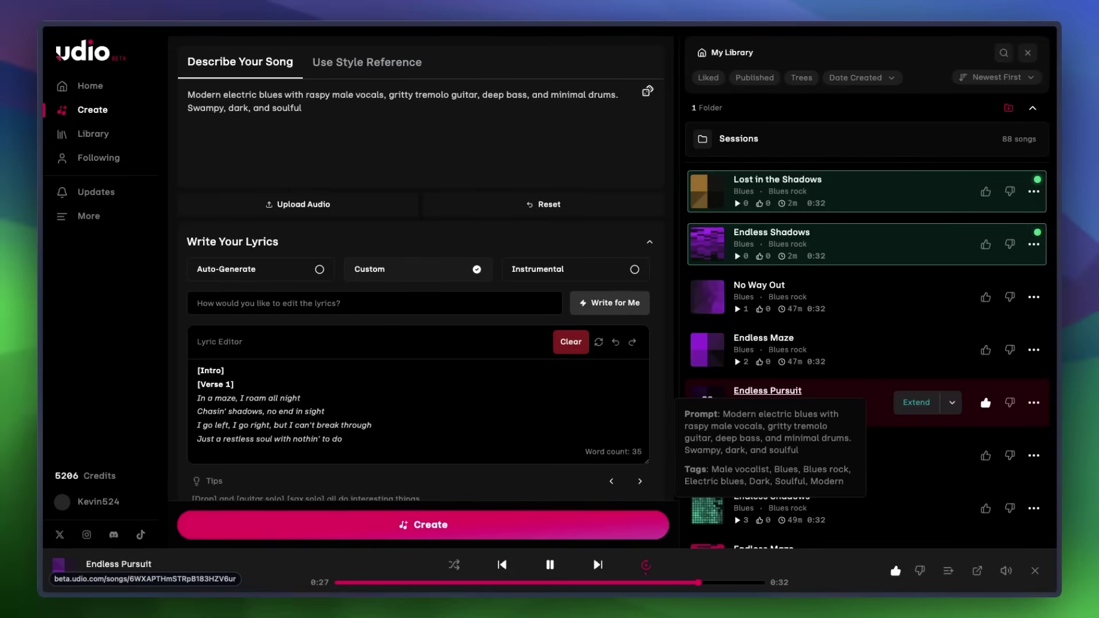
pyautogui.click(707, 245)
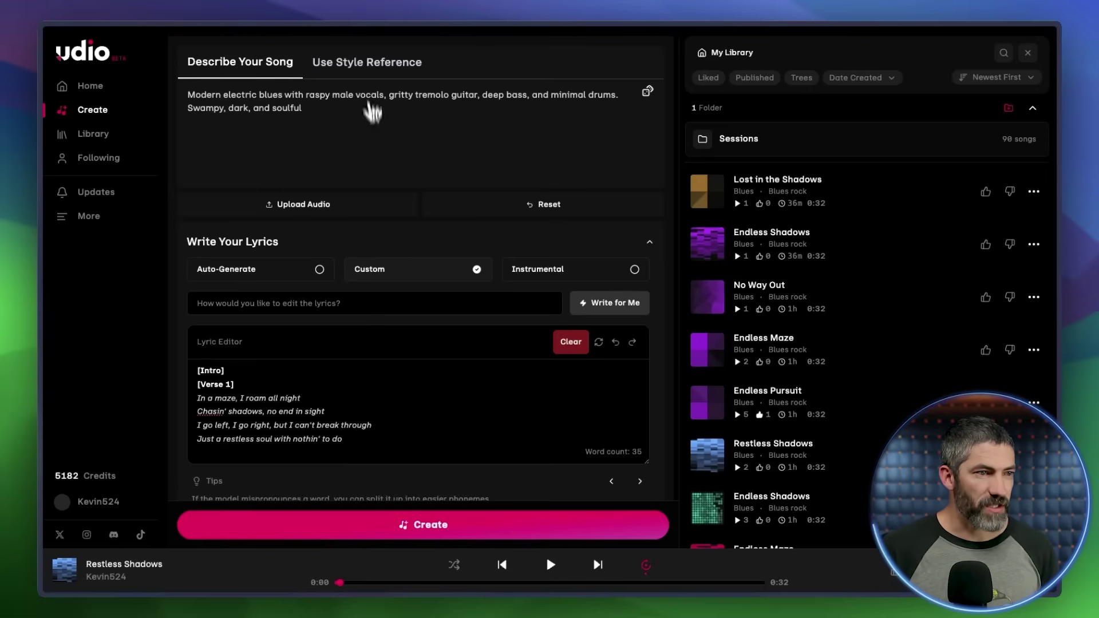
# Try and then drop Endless Pursuit as style reference, replacing the lyrics with the full song lyrics.
pyautogui.click(356, 74)
pyautogui.moveTo(792, 391)
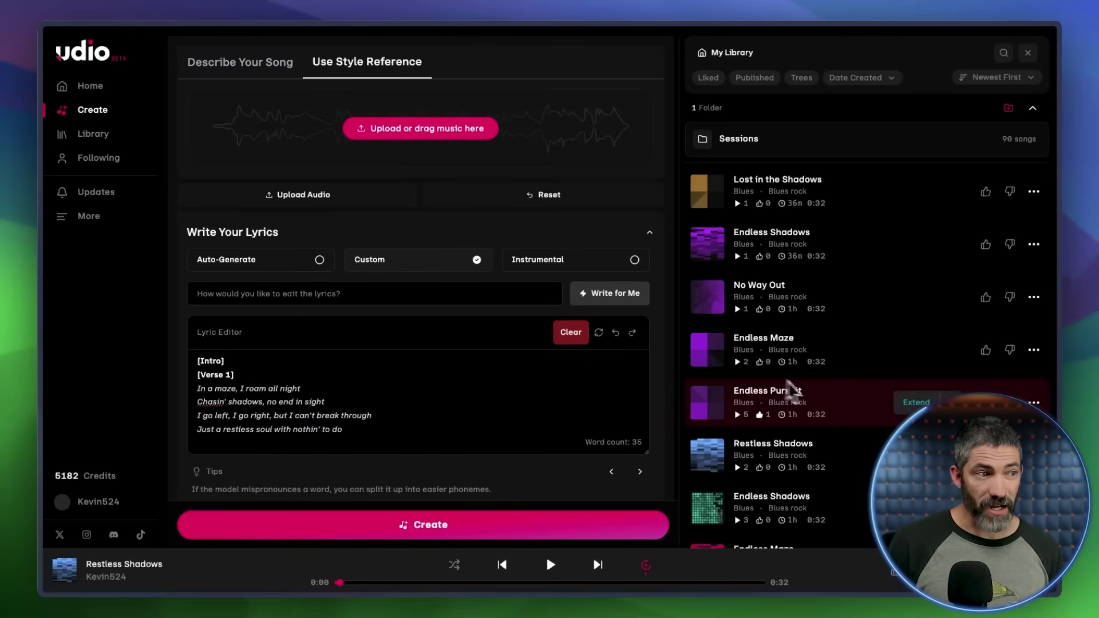
pyautogui.moveTo(849, 406); pyautogui.dragTo(389, 154)
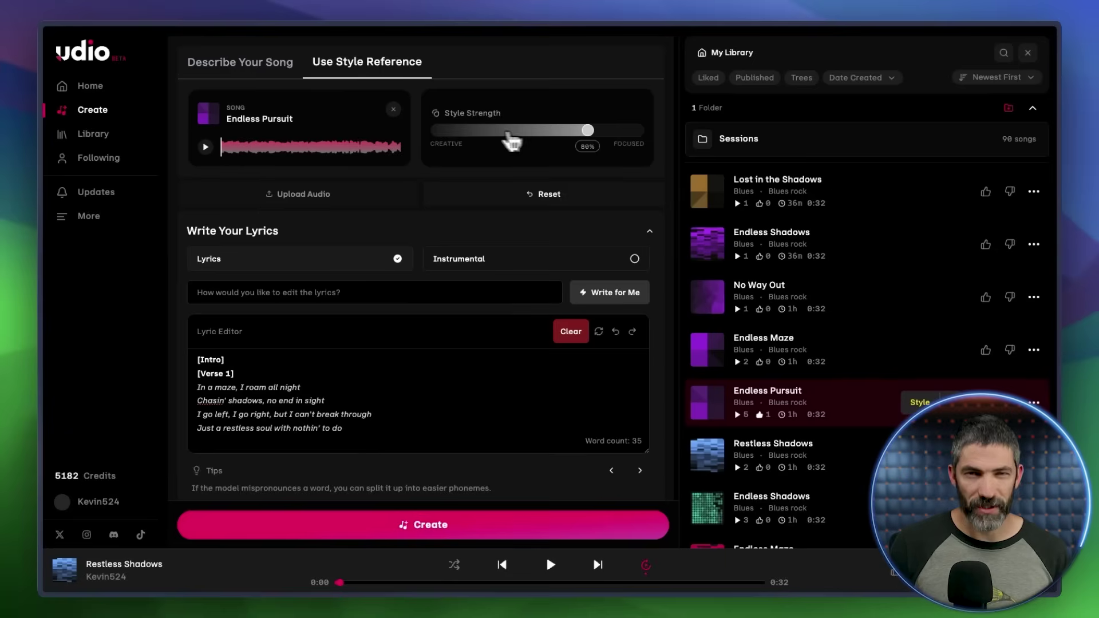
pyautogui.click(394, 110)
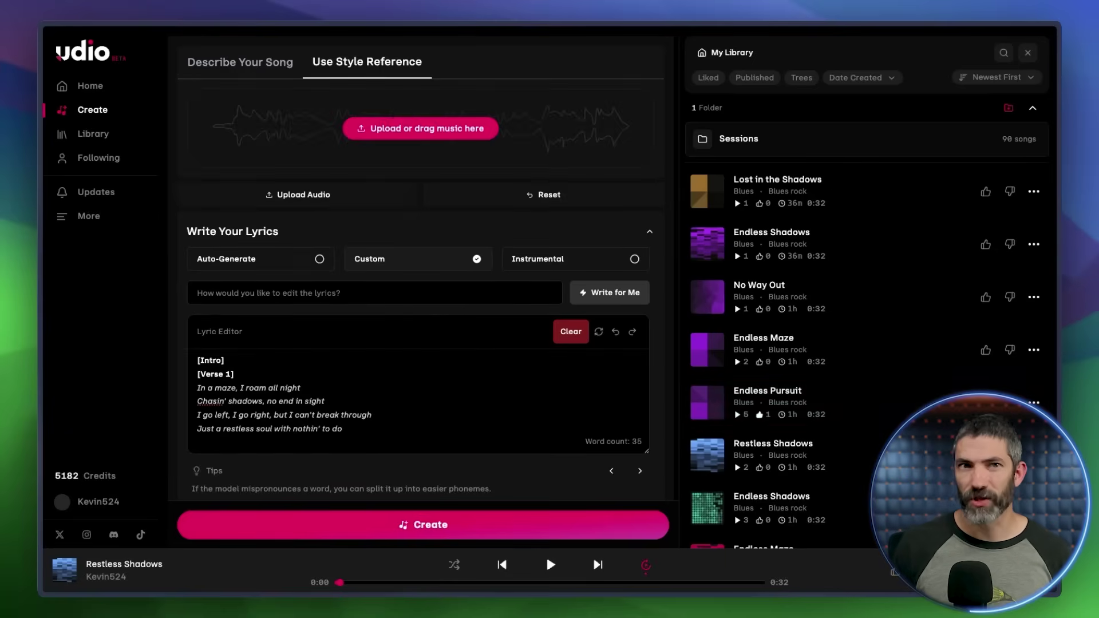
pyautogui.click(234, 64)
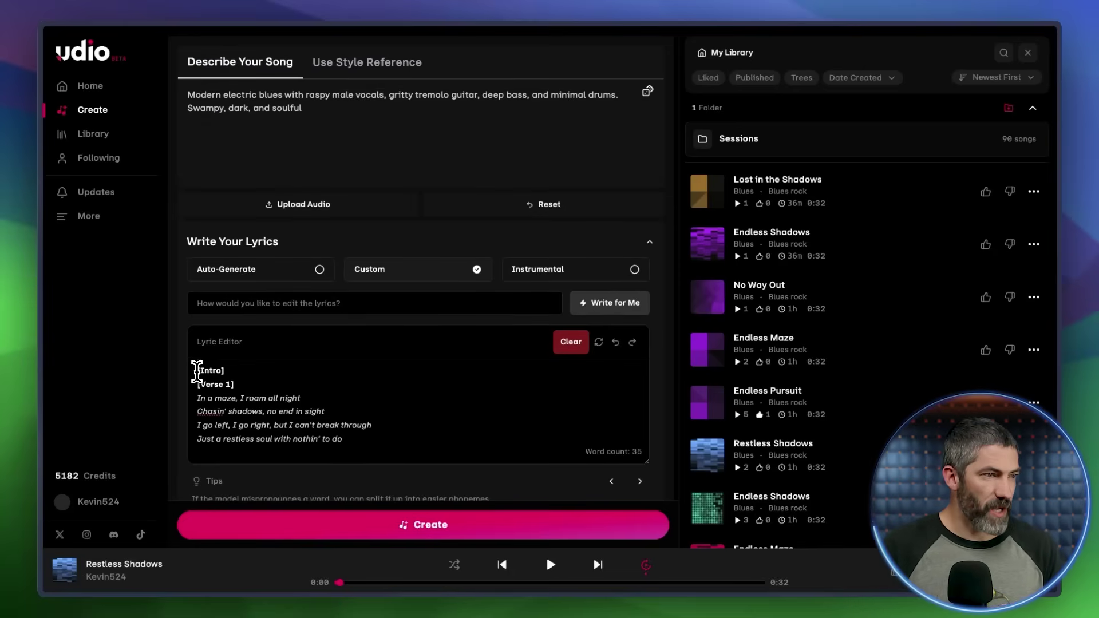
pyautogui.moveTo(196, 368); pyautogui.dragTo(392, 442)
pyautogui.hotkey('ctrl', 'v')
# Set the song length to 2:10 and generate two new songs.
pyautogui.scroll(-5, 408, 377)
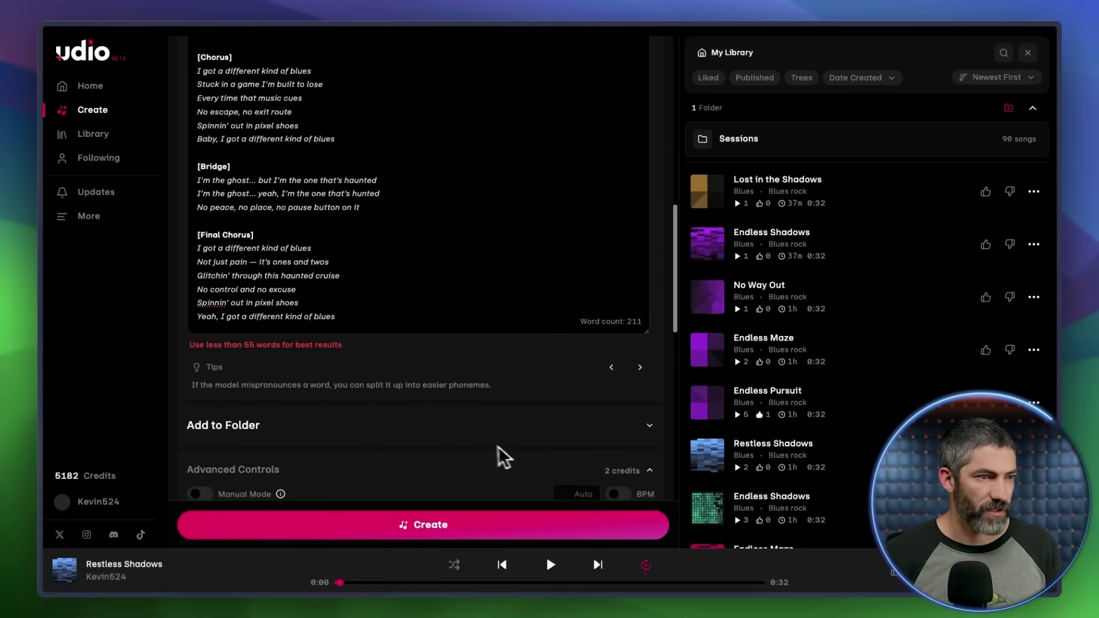
pyautogui.scroll(-5, 498, 452)
pyautogui.click(531, 322)
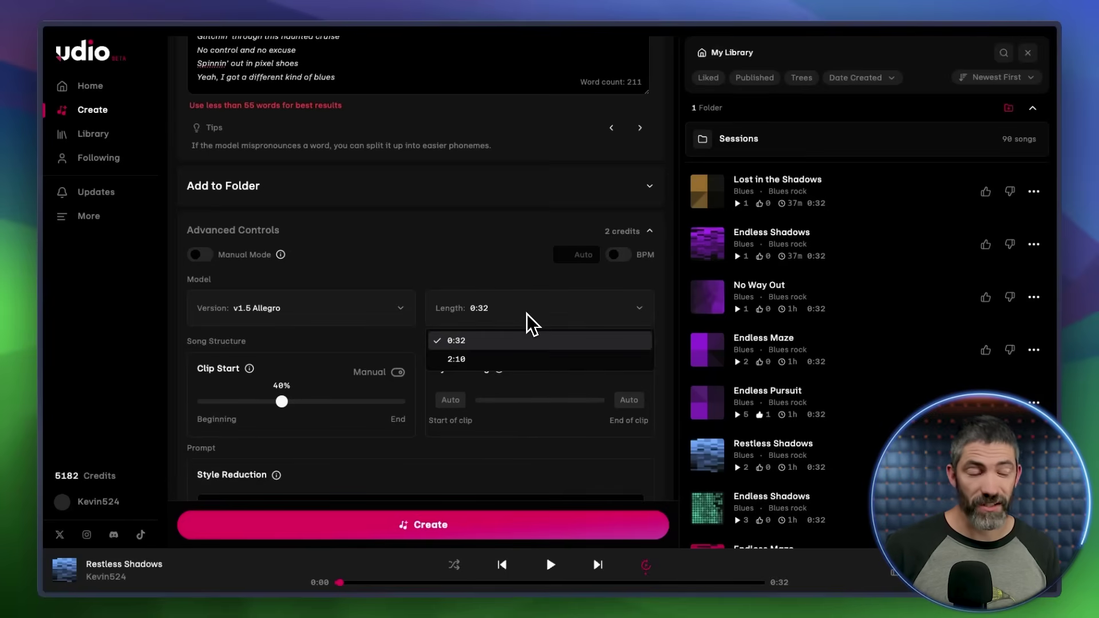
pyautogui.click(457, 359)
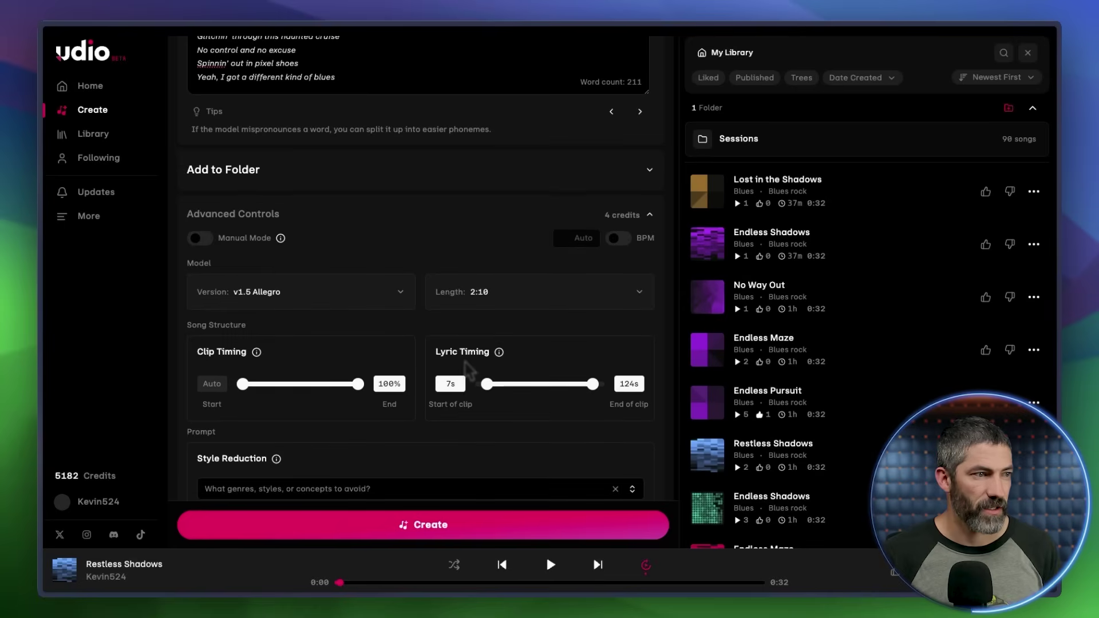
pyautogui.click(649, 216)
pyautogui.scroll(10, 409, 288)
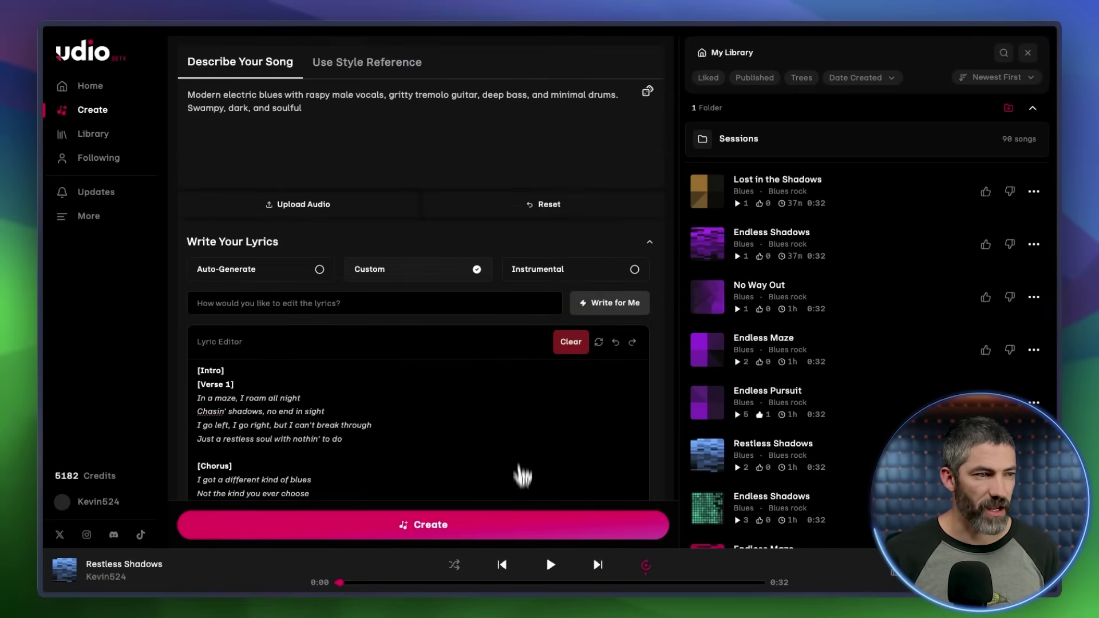
pyautogui.click(450, 531)
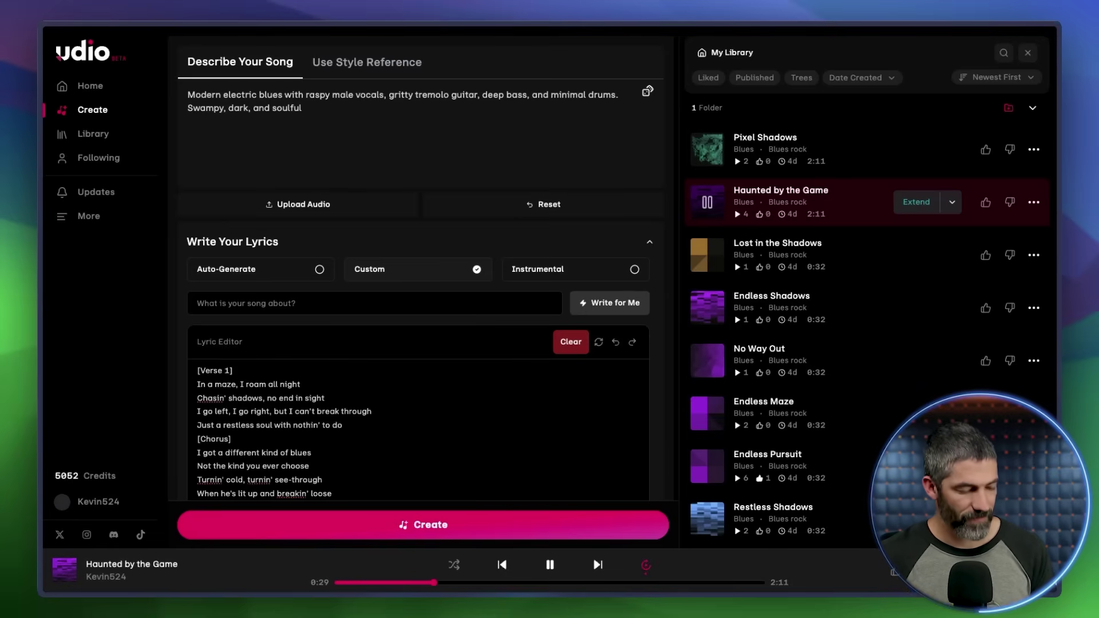
# Pause Haunted by the Game at 0:47 of its 2:11 length.
pyautogui.click(707, 202)
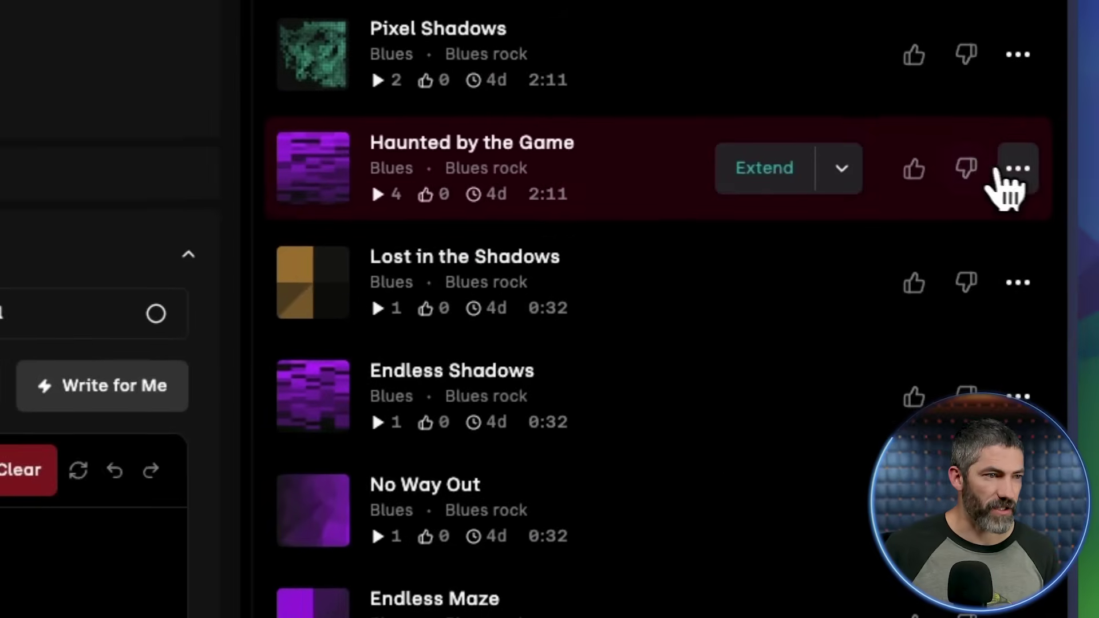
# Open Haunted by the Game's details page, start a Session, and show the Takes panel.
pyautogui.click(1034, 202)
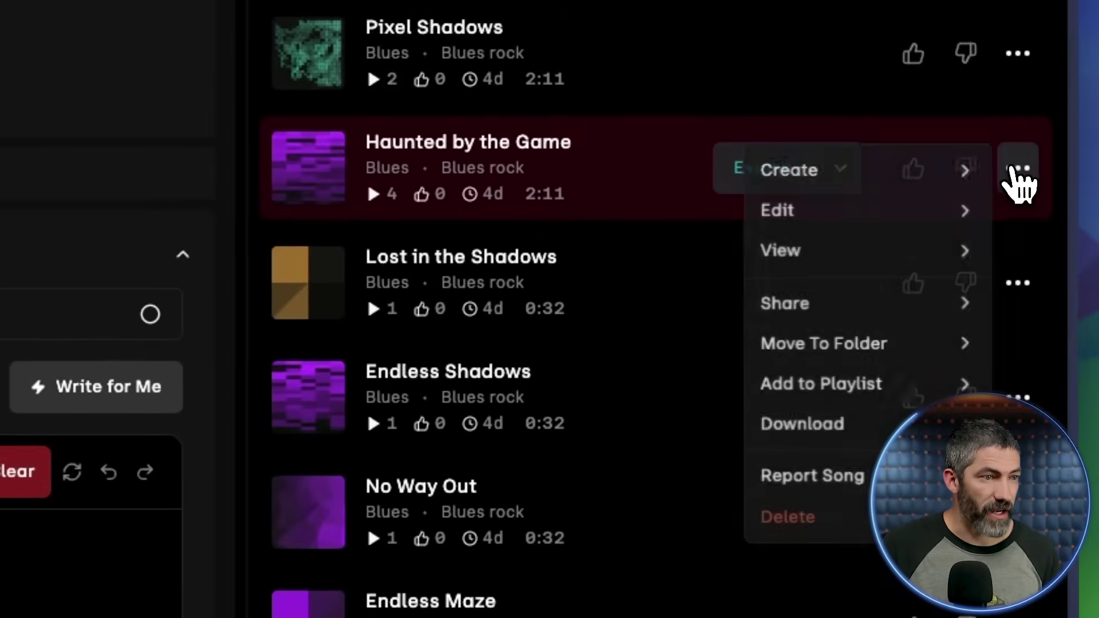
pyautogui.moveTo(941, 169)
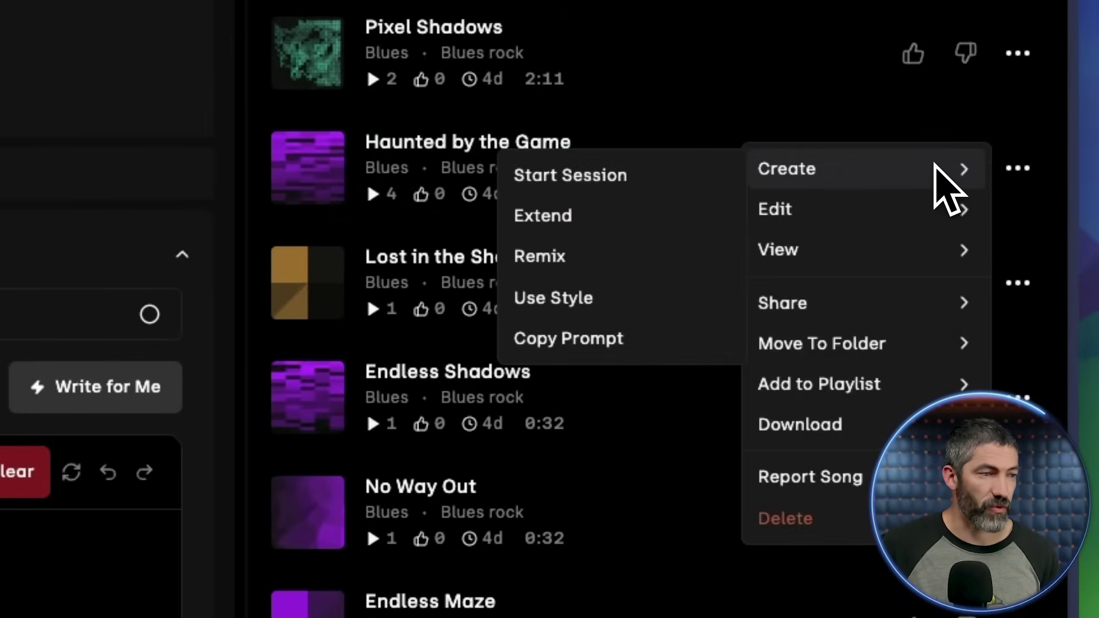
pyautogui.click(579, 181)
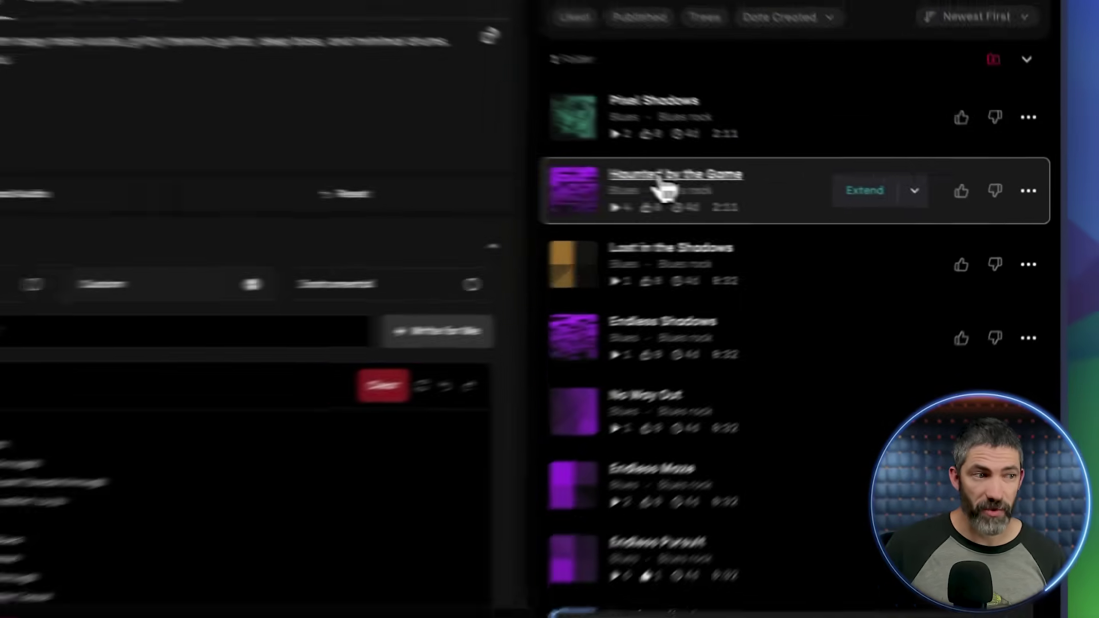
pyautogui.click(532, 151)
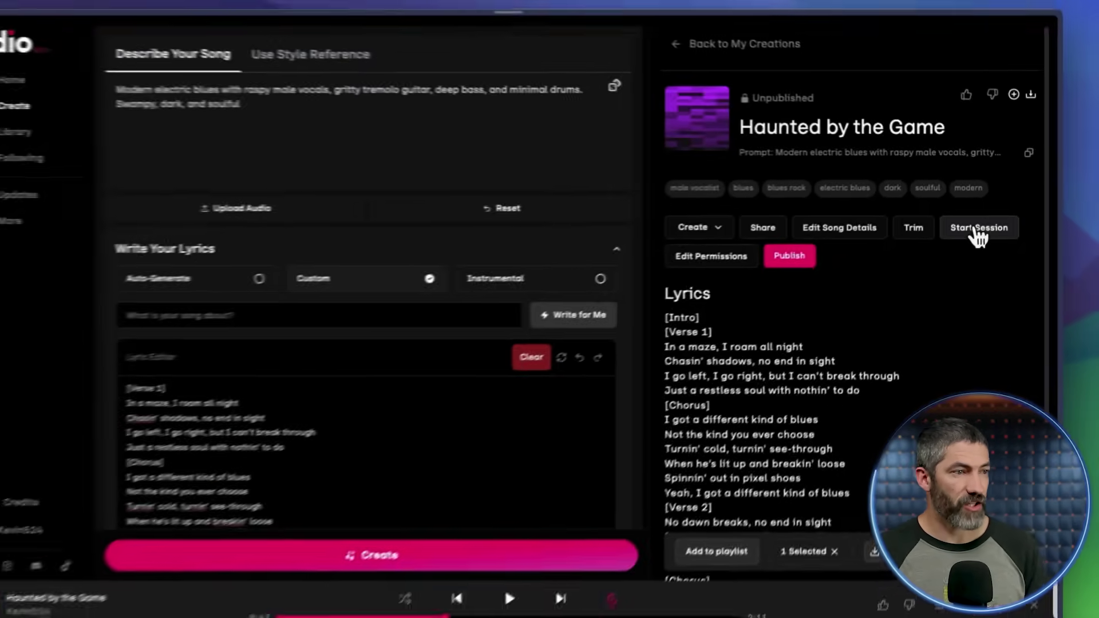
pyautogui.click(934, 273)
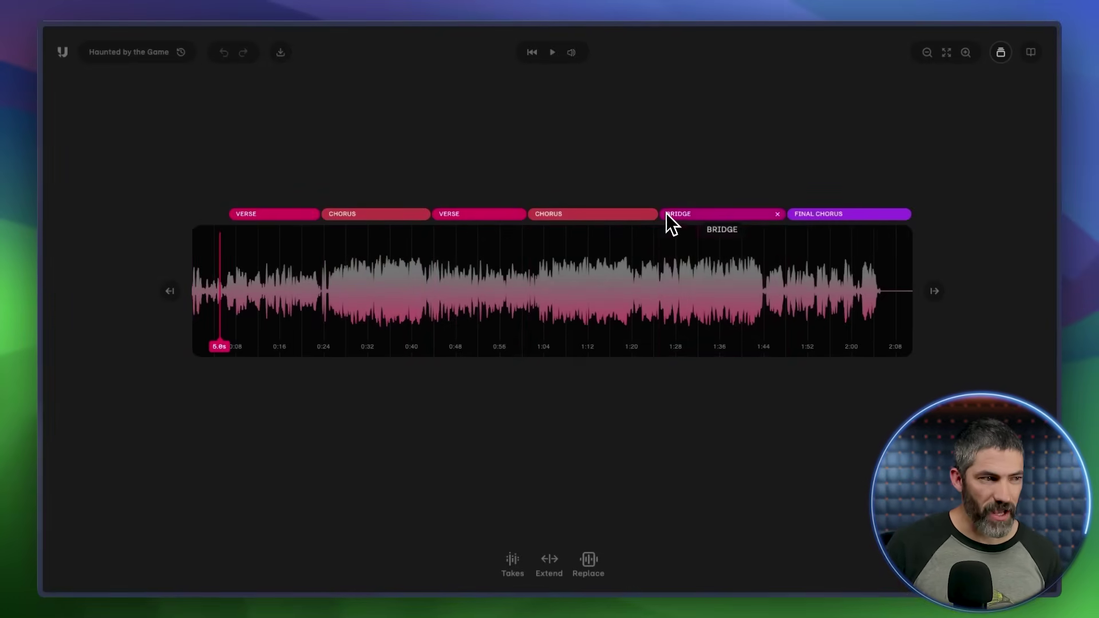
pyautogui.click(513, 562)
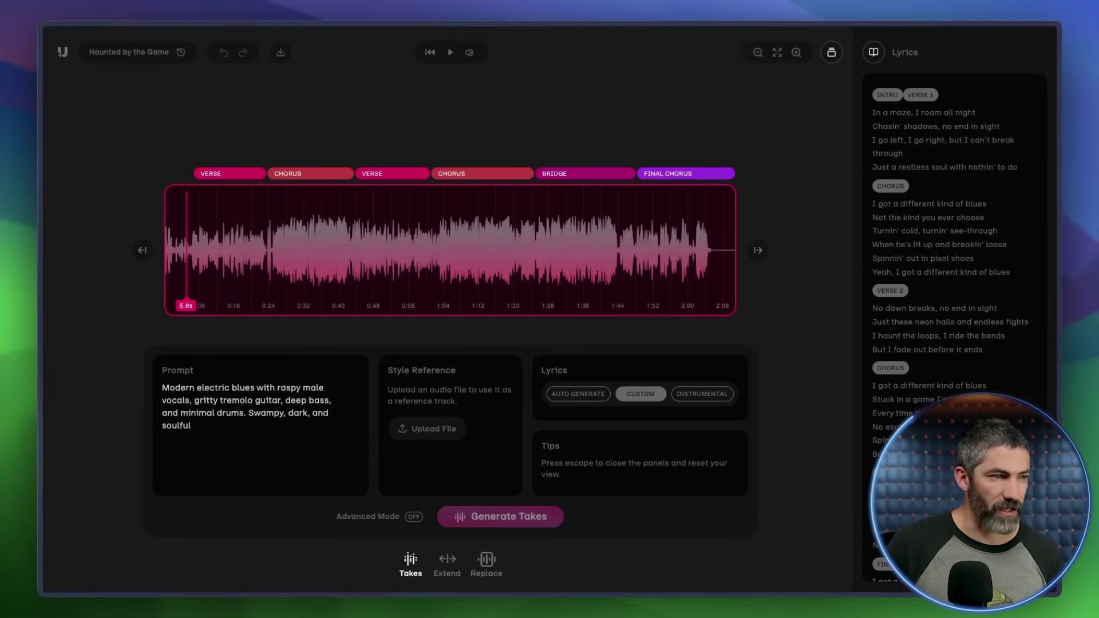
# In Replace mode, mark roughly 0:20–0:24 where the first verse meets the chorus while previewing.
pyautogui.click(447, 563)
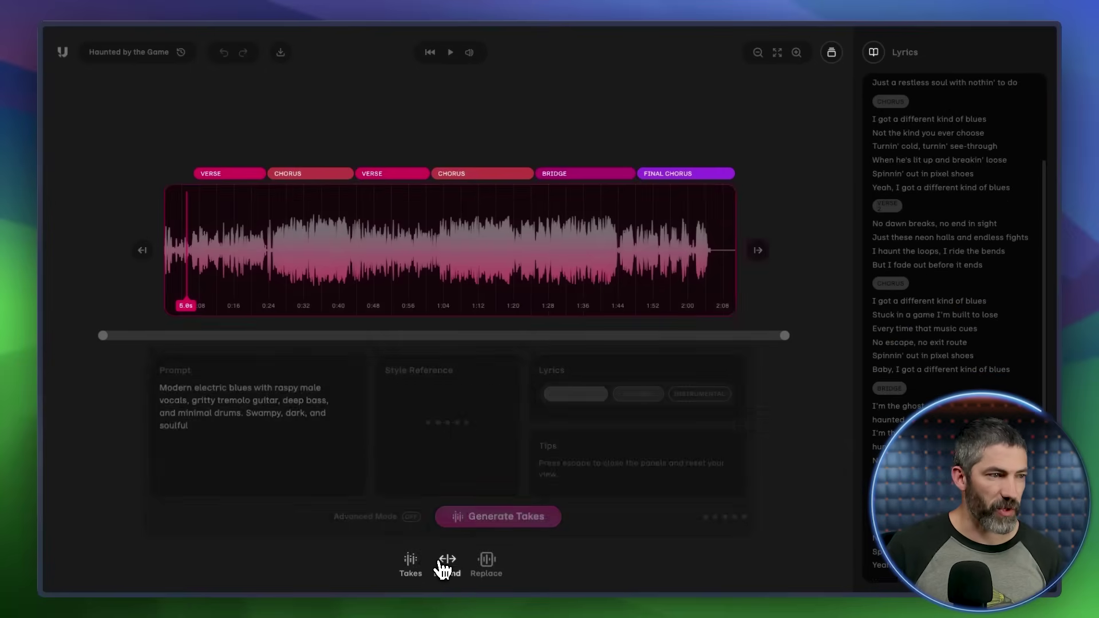
pyautogui.click(487, 562)
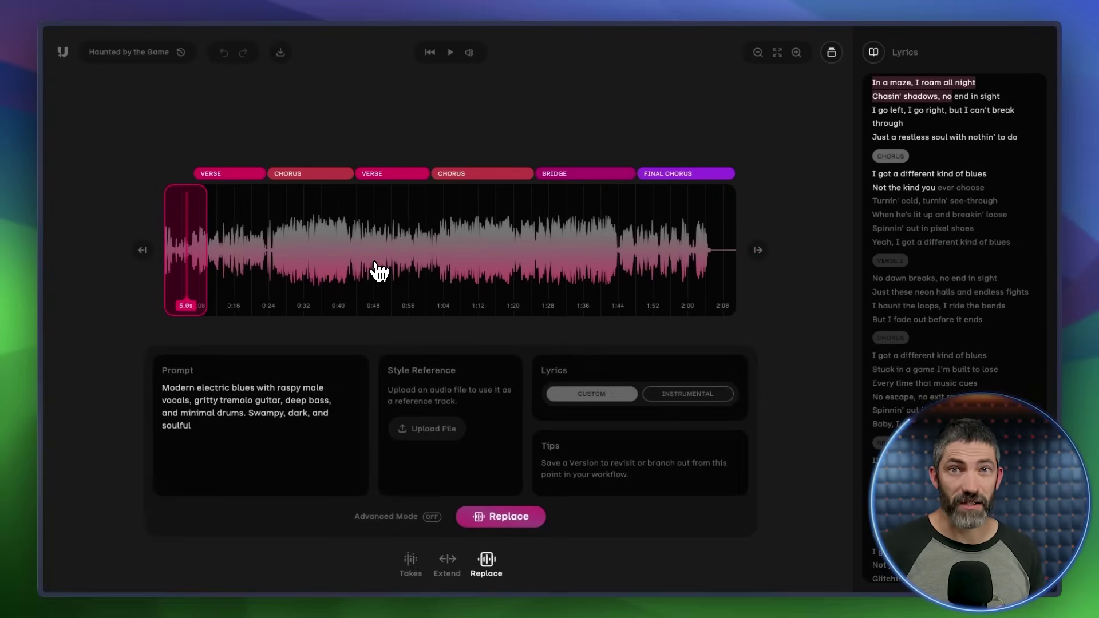
pyautogui.click(255, 247)
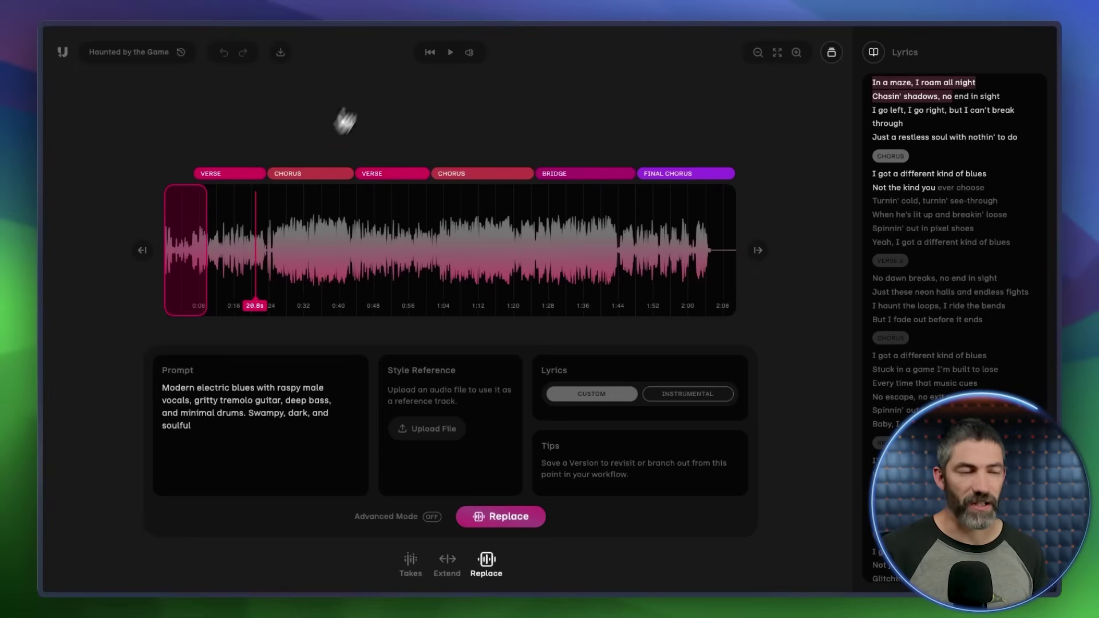
pyautogui.click(451, 52)
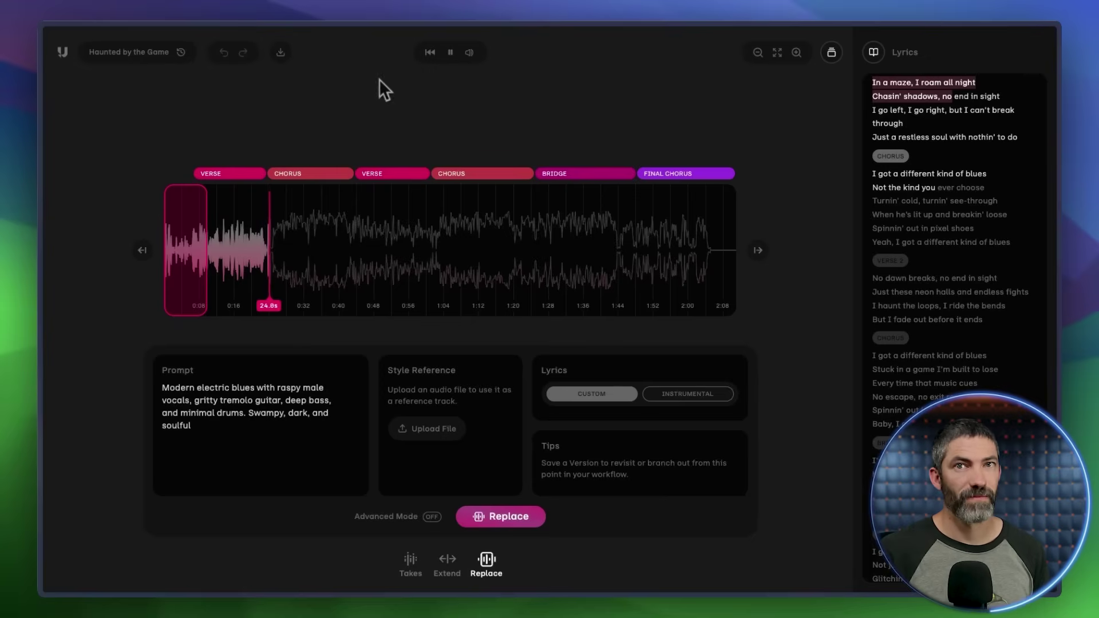
pyautogui.moveTo(191, 223); pyautogui.dragTo(245, 239)
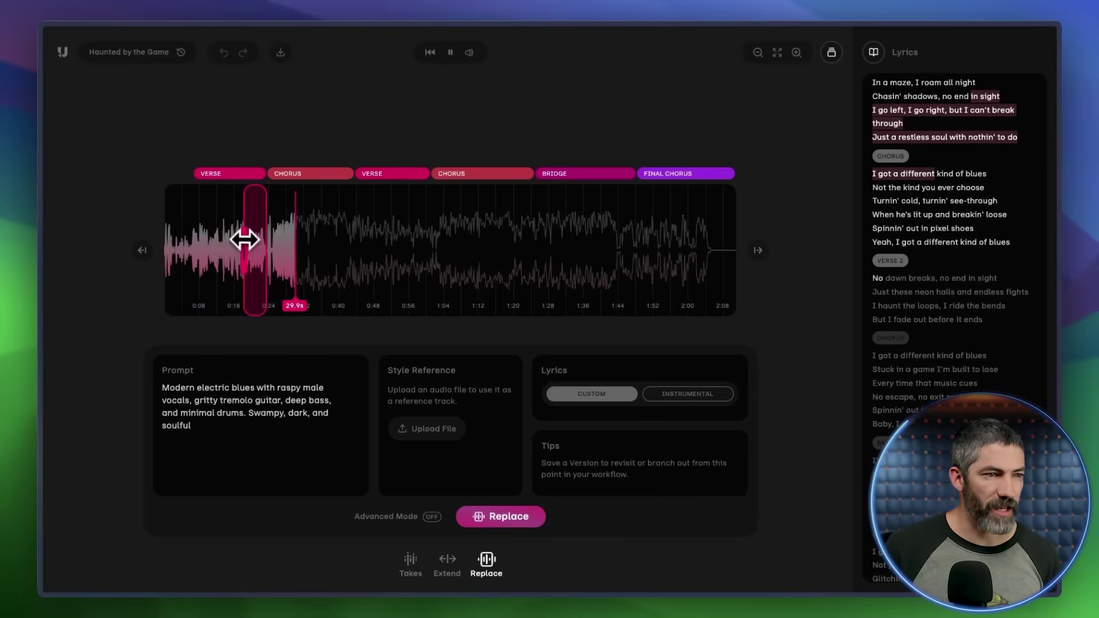
# Regenerate the marked stretch, audition takes 2 and 1, then like and keep take 1.
pyautogui.click(518, 520)
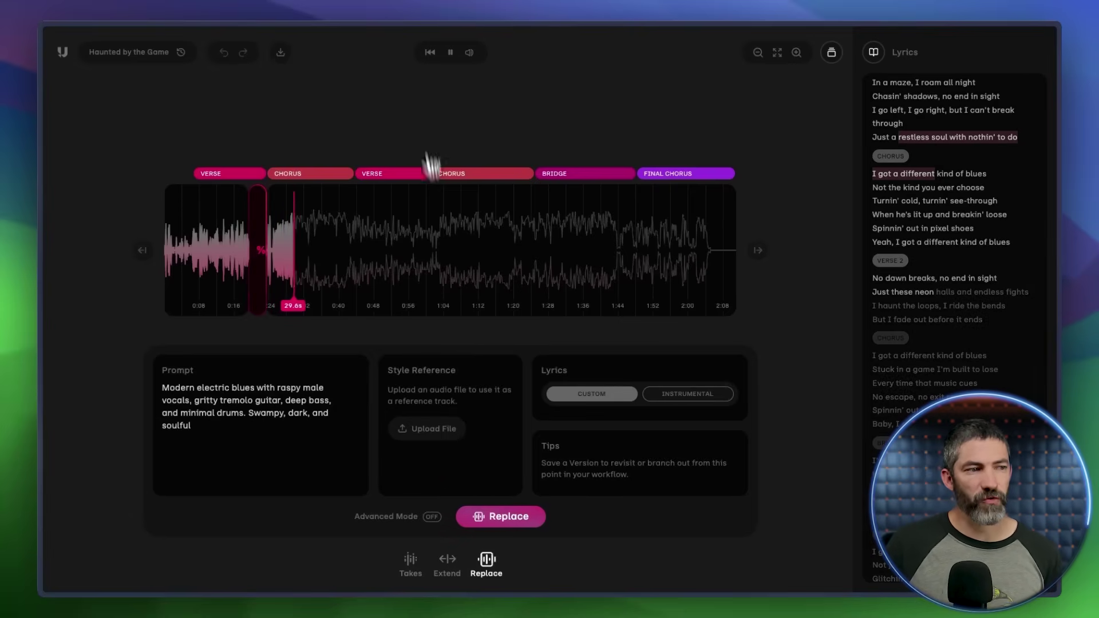
pyautogui.click(456, 53)
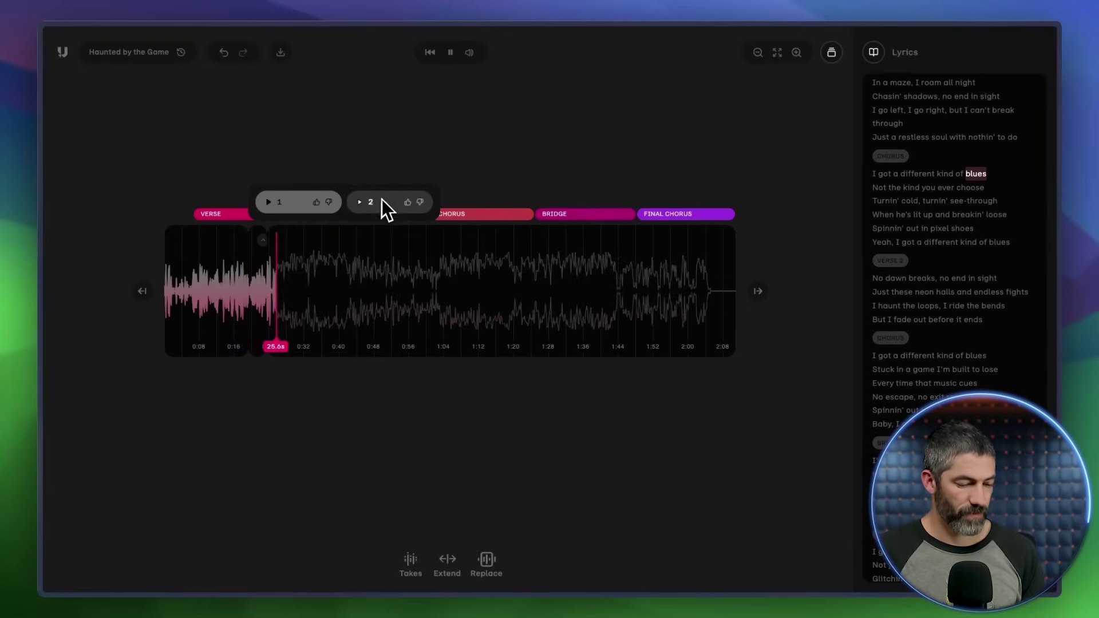
pyautogui.click(358, 198)
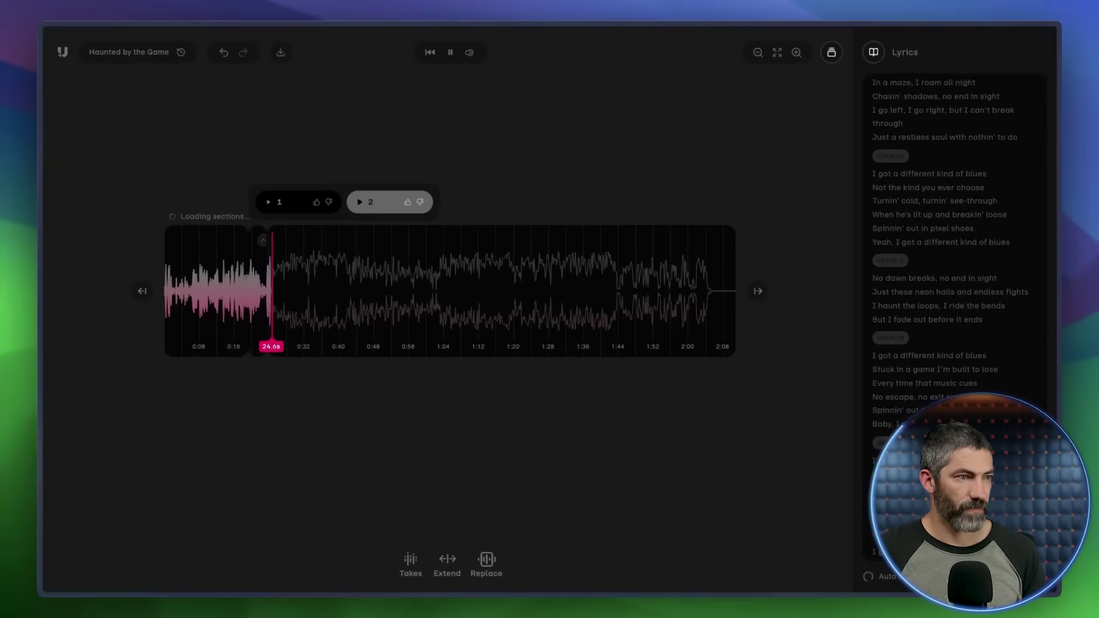
pyautogui.click(237, 281)
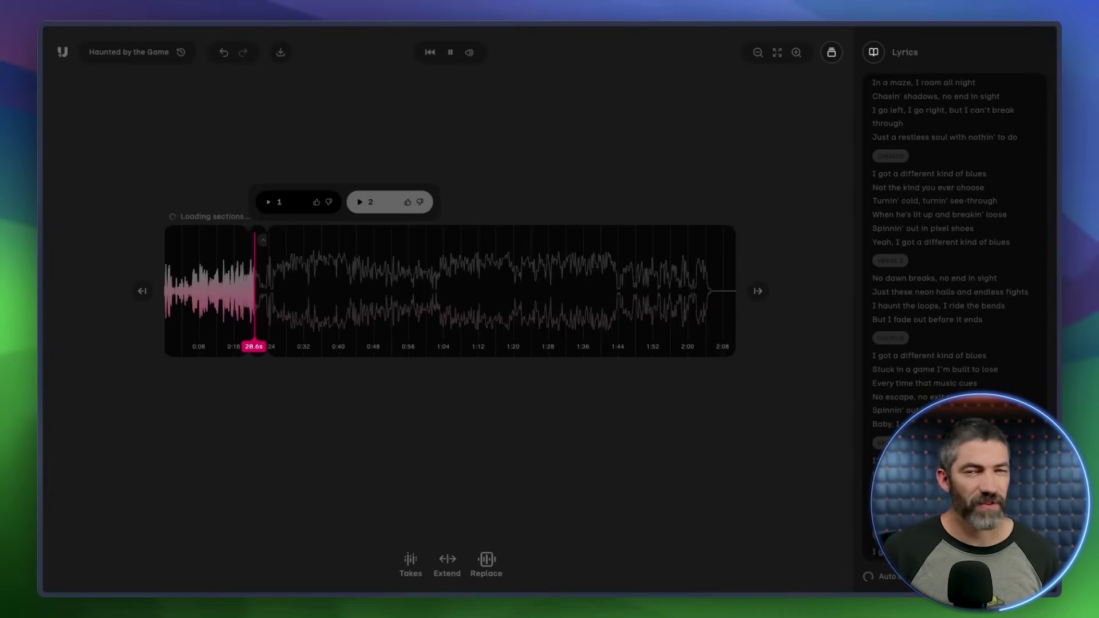
pyautogui.click(297, 207)
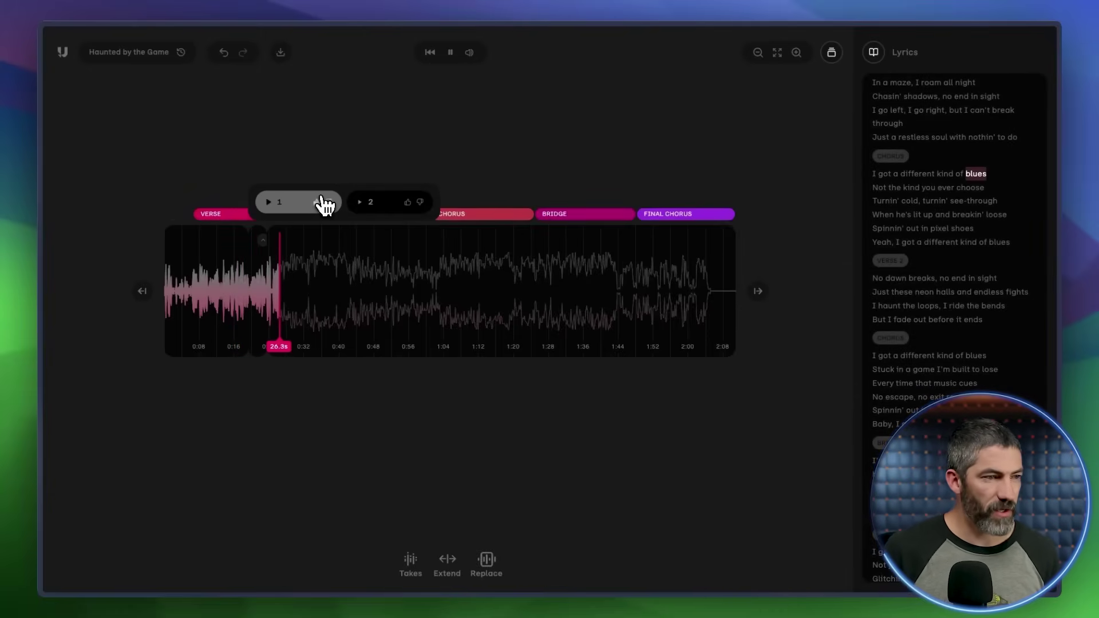
pyautogui.click(318, 203)
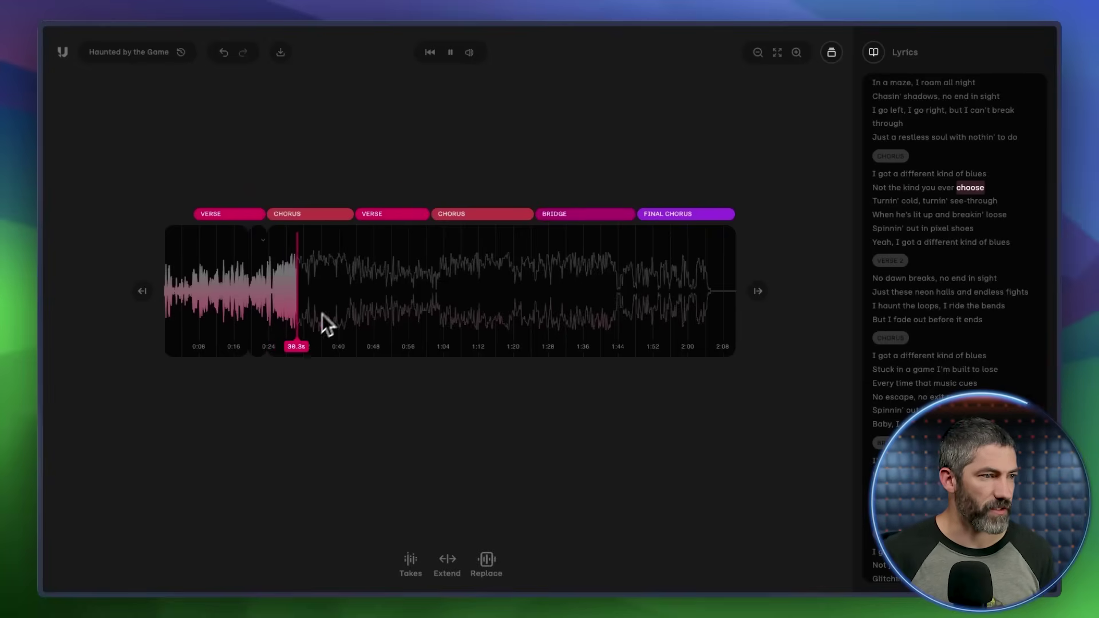
pyautogui.click(355, 281)
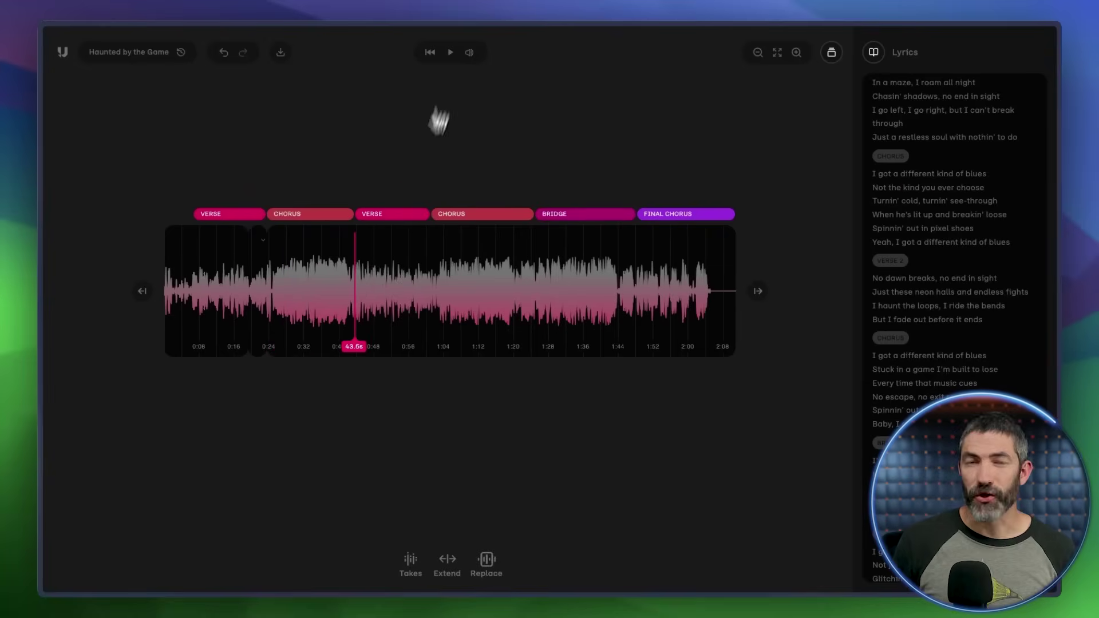
# Switch to Replace and drag the replace region to around 0:40, the chorus-to-verse join.
pyautogui.click(487, 561)
pyautogui.moveTo(175, 240); pyautogui.dragTo(330, 240)
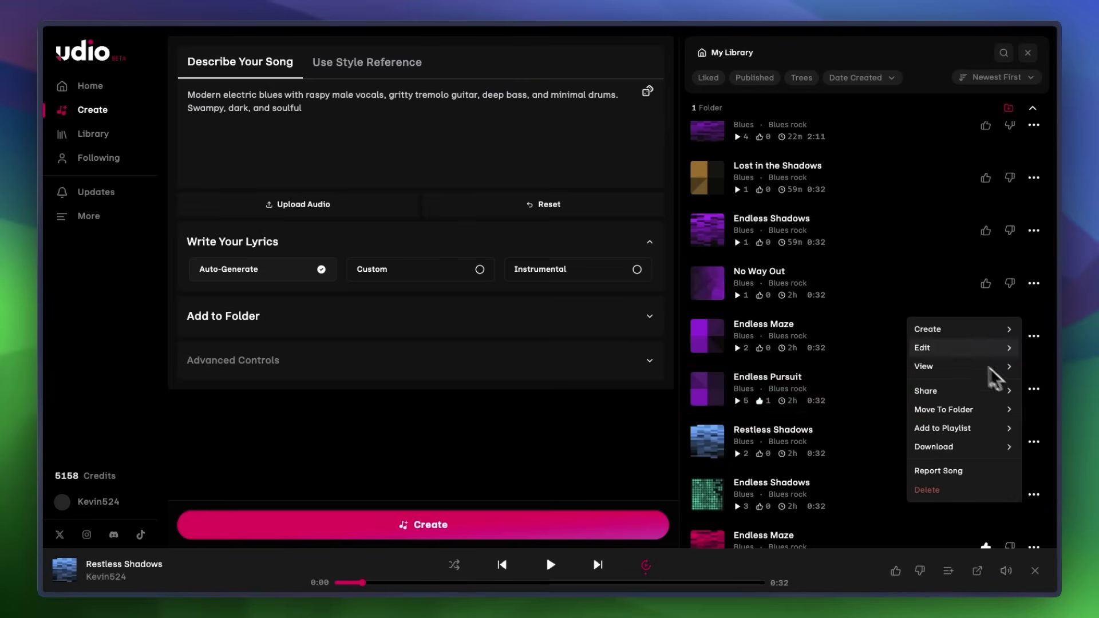
# Start a session for Endless Night and extend it with the pasted chorus lyrics.
pyautogui.moveTo(952, 335)
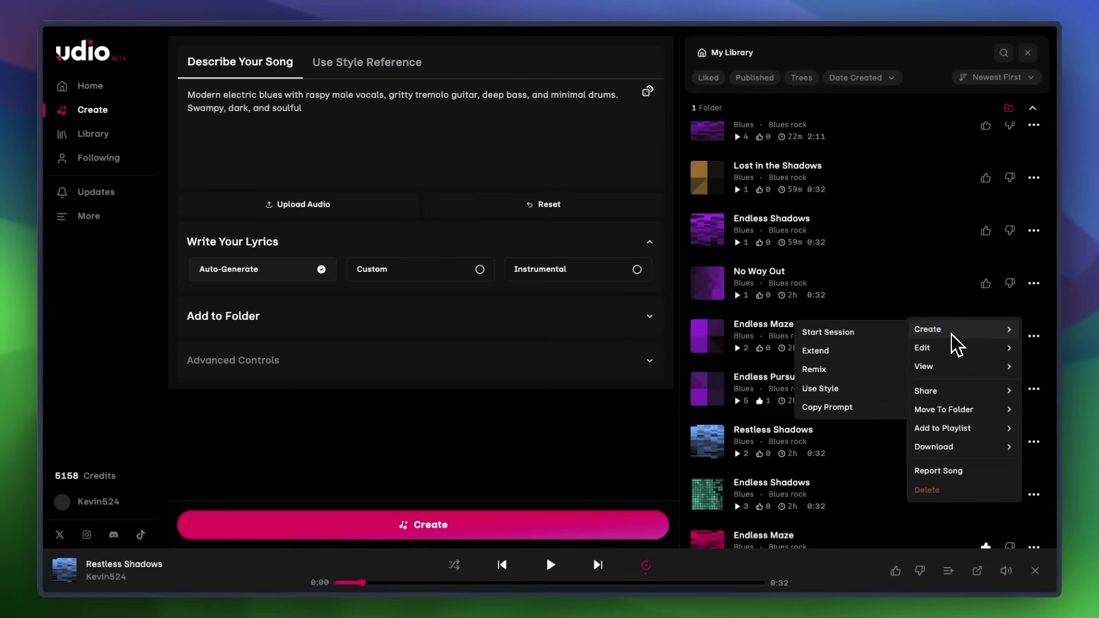
pyautogui.click(839, 334)
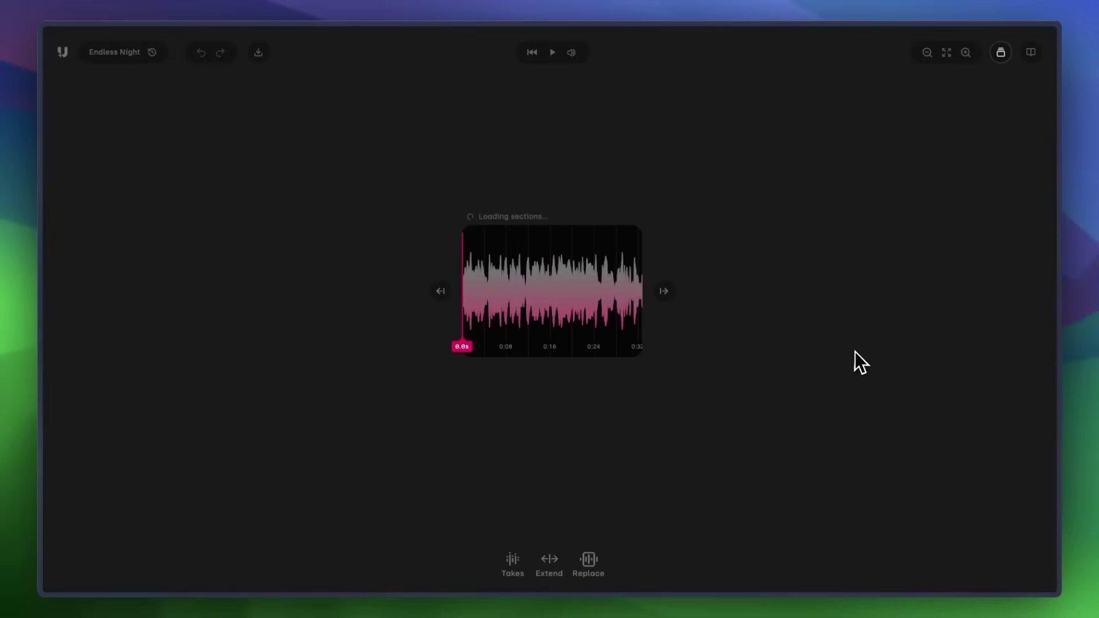
pyautogui.click(561, 564)
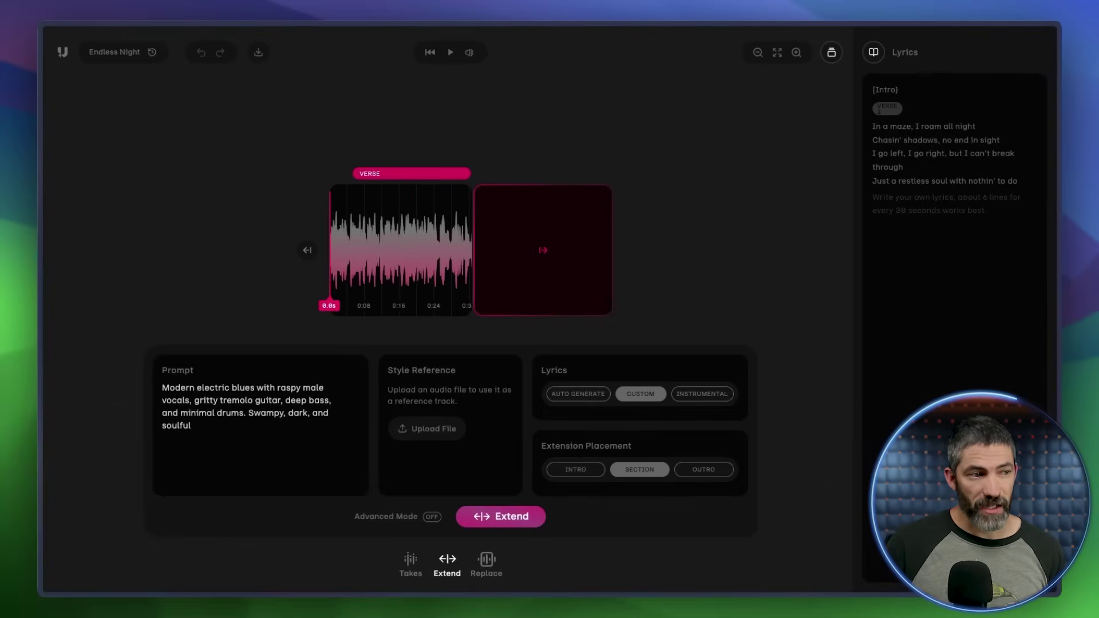
pyautogui.click(899, 222)
pyautogui.write("[Chorus] I got a different kind of blues Not the kind you ever choose Turnin' cold, turnin' see-through When he's lit up and breakin' loose Spinnin' out in pixel shoes Yeah, I got a different kind of blues")
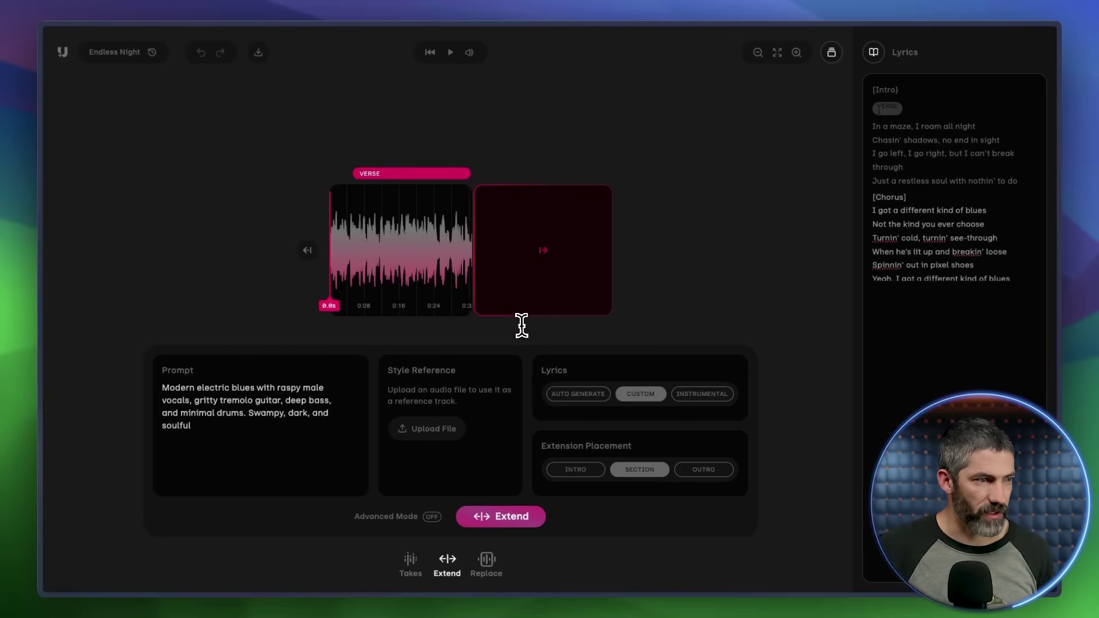
pyautogui.click(501, 522)
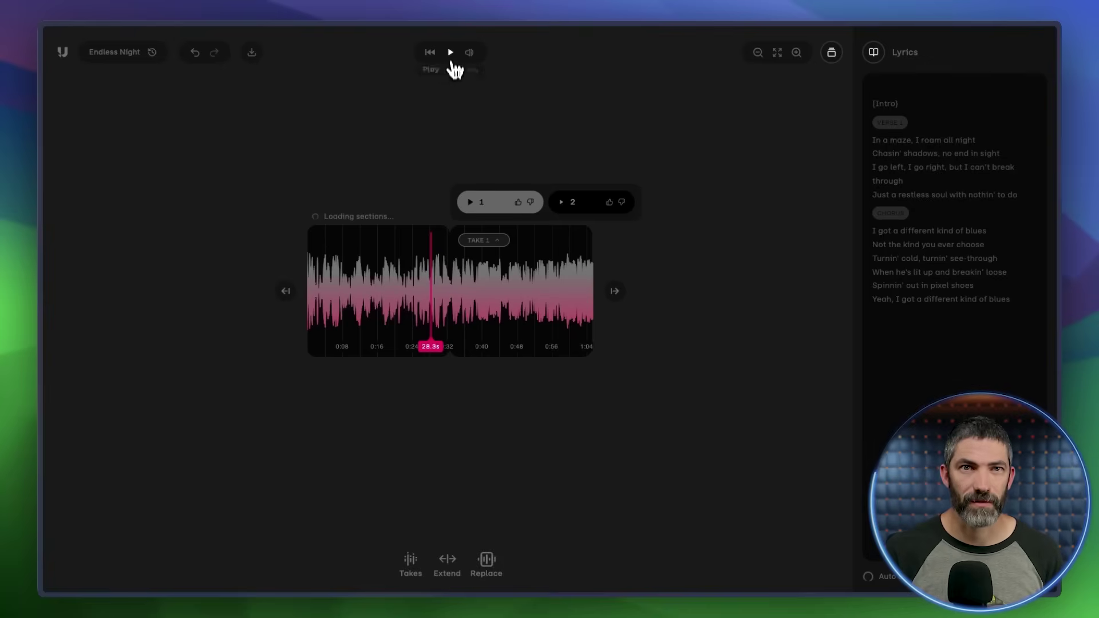
# Audition the chorus extension takes, like the first take, then pause and reopen the extend settings.
pyautogui.click(450, 52)
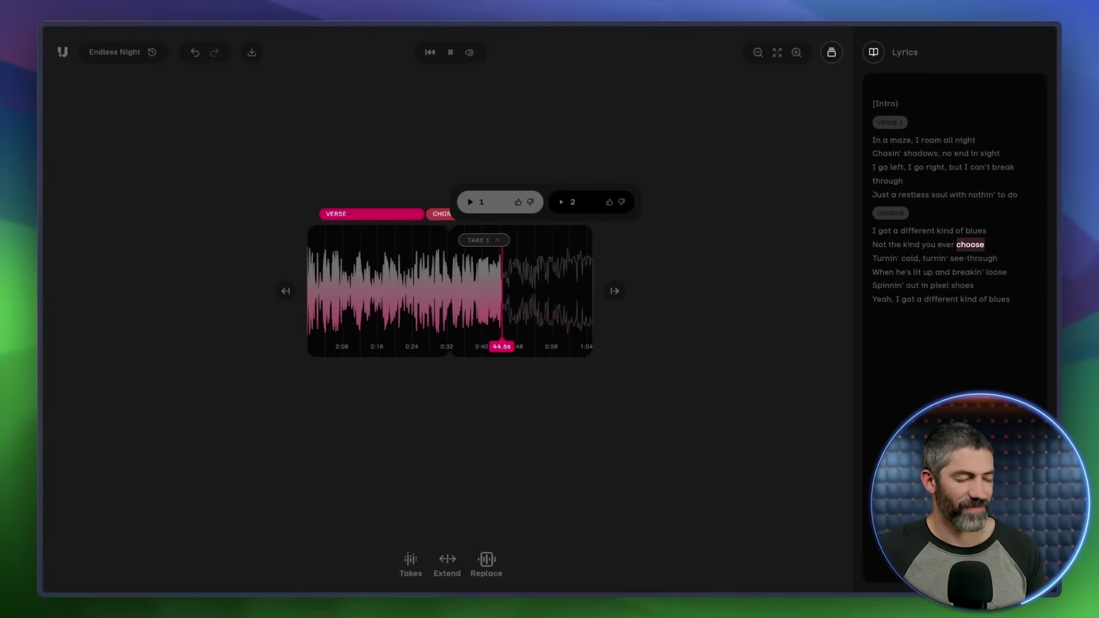
pyautogui.click(518, 202)
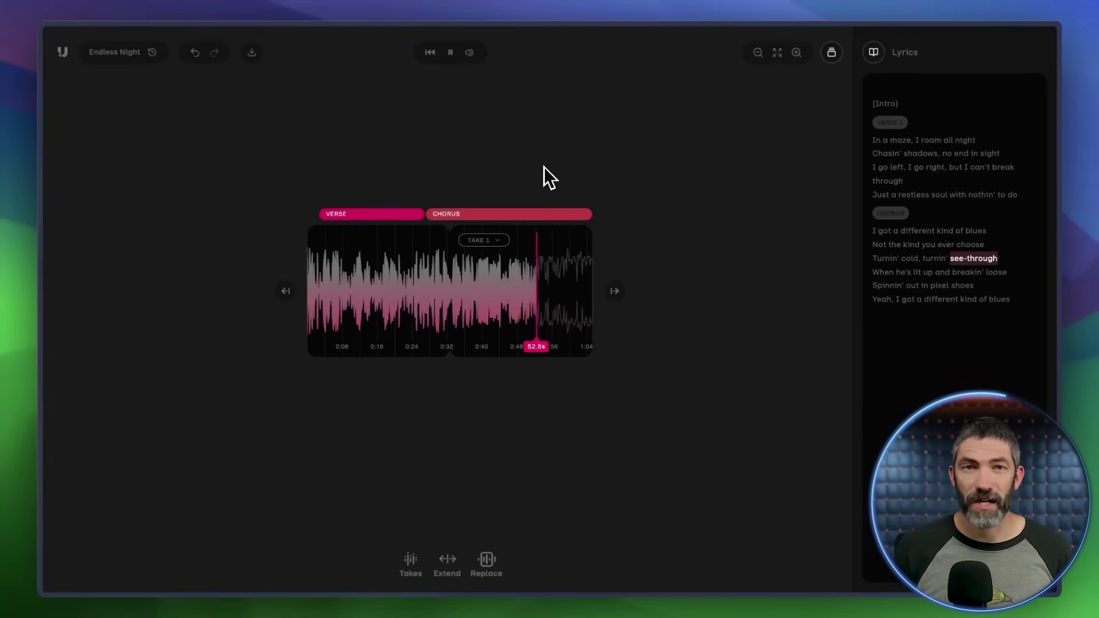
pyautogui.click(450, 53)
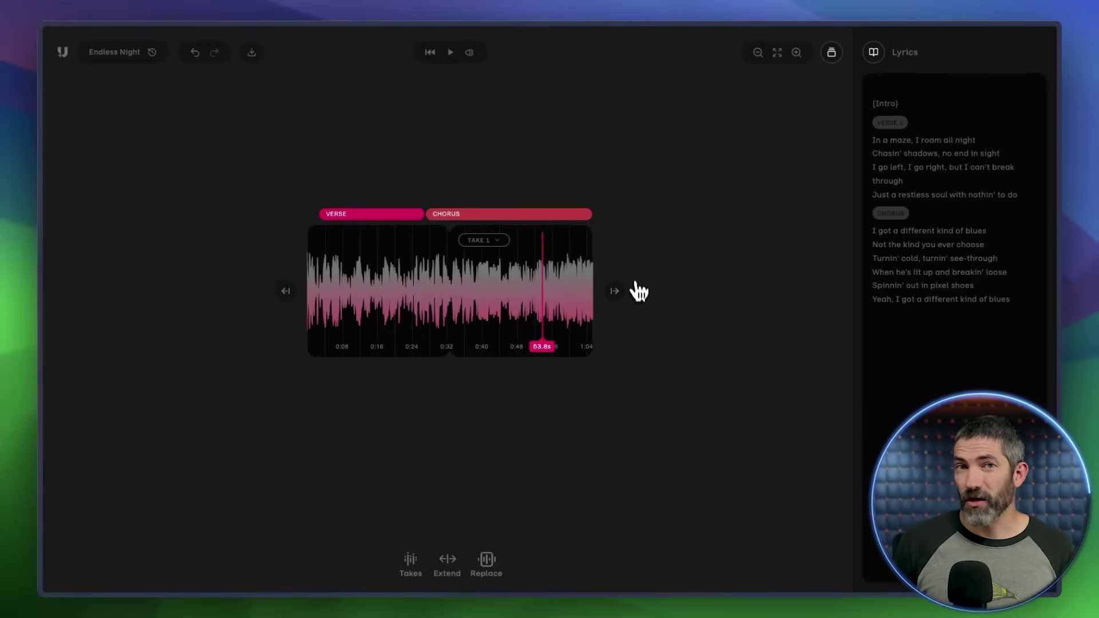
pyautogui.click(614, 293)
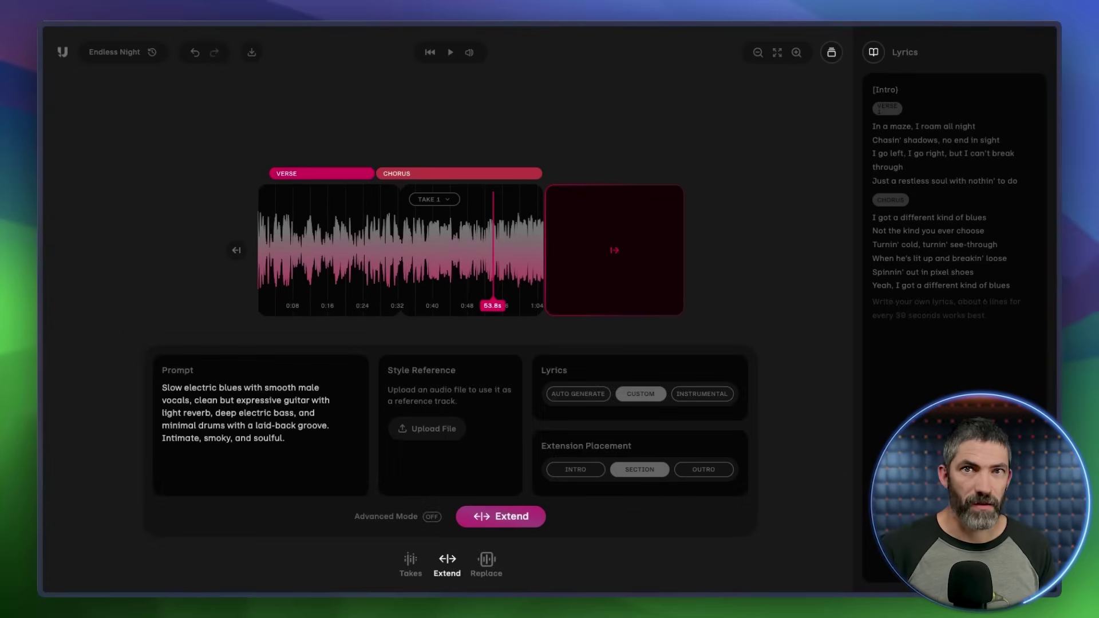
# Paste the verse 2 lyrics, set Extension Placement to OUTRO, and generate the final chorus.
pyautogui.write('[Verse 2] No dawn breaks, no end in sight Just these neon halls and endless fights I haunt the loops, I ride the bends But I fade out before it ends')
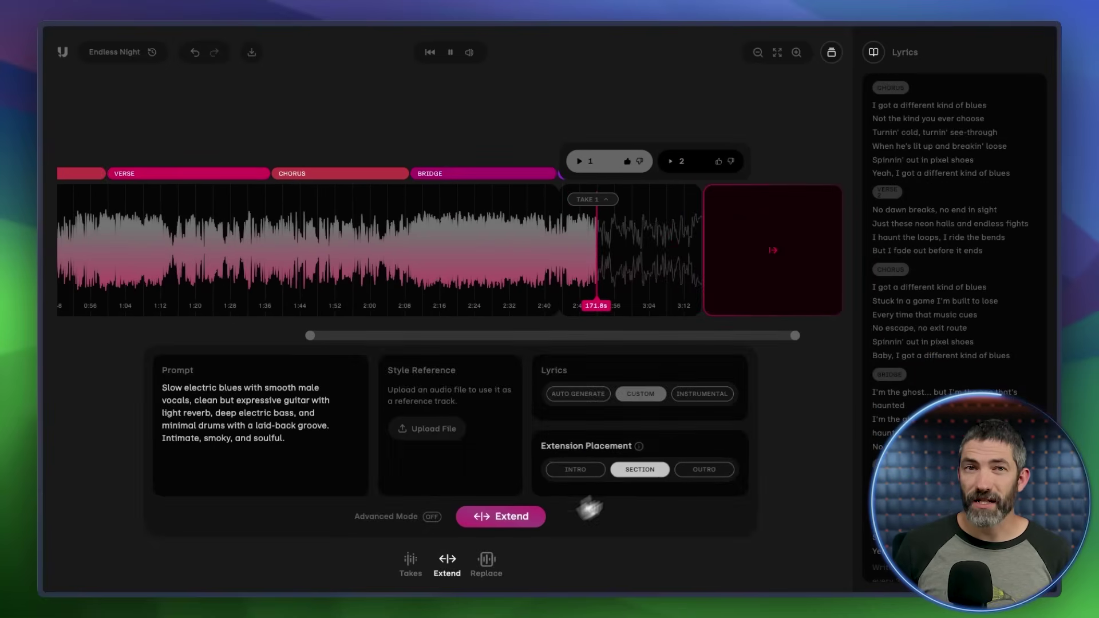
pyautogui.click(699, 470)
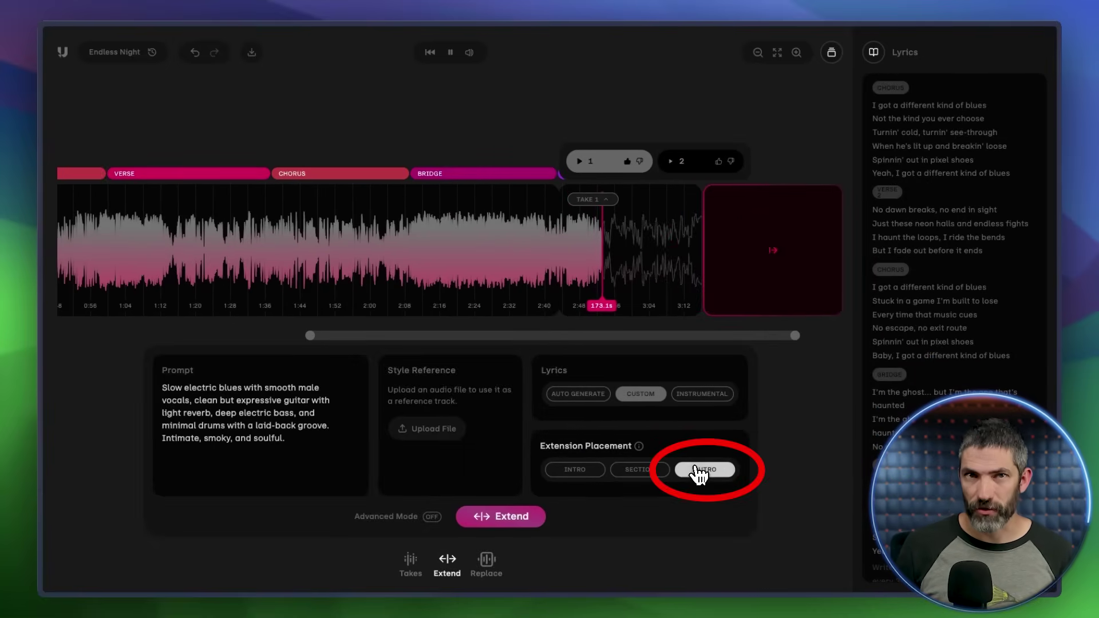
pyautogui.click(511, 518)
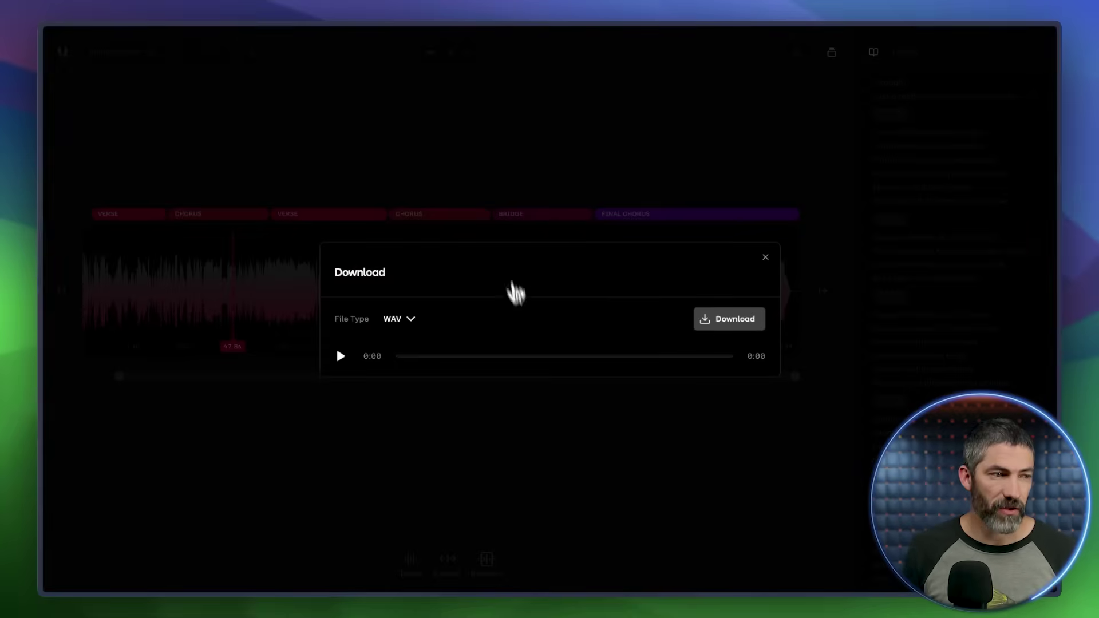
# Change the download file type from WAV to MP3 and download Endless Night.
pyautogui.click(409, 322)
pyautogui.click(404, 365)
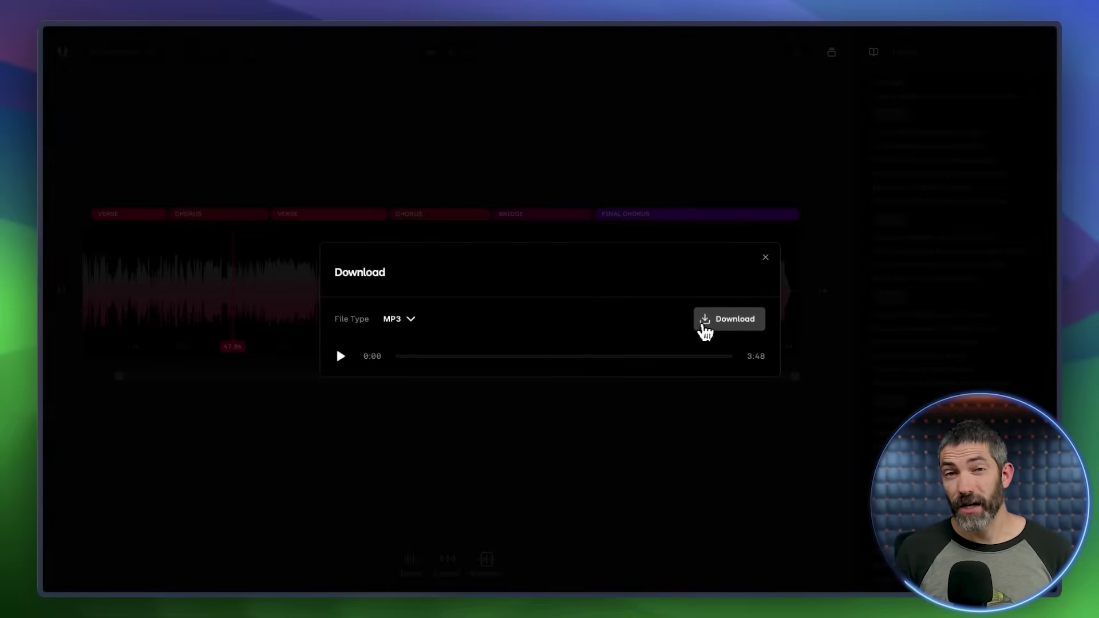
pyautogui.click(701, 322)
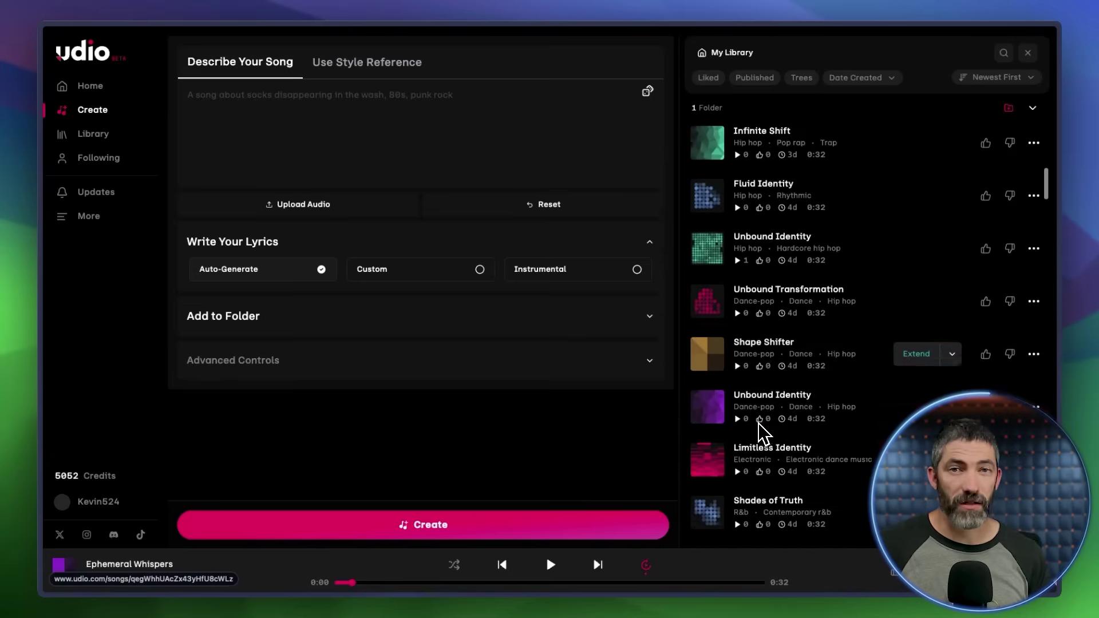
# Scroll down the My Library list, then back up slightly to reveal Ephemeral Whispers.
pyautogui.scroll(-7, 761, 424)
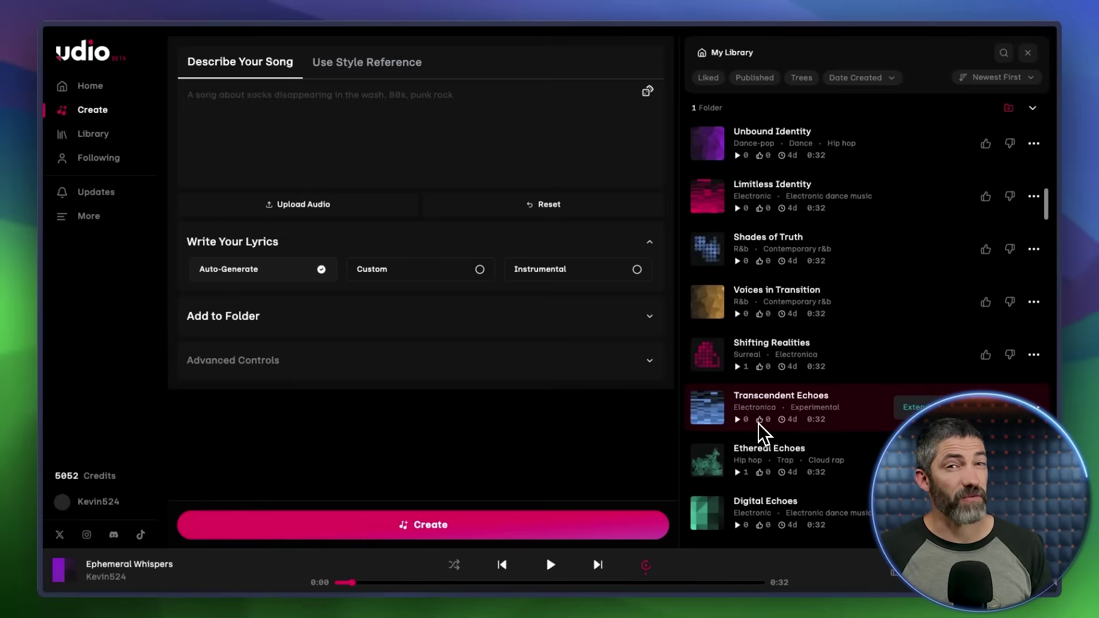
pyautogui.scroll(-3, 802, 441)
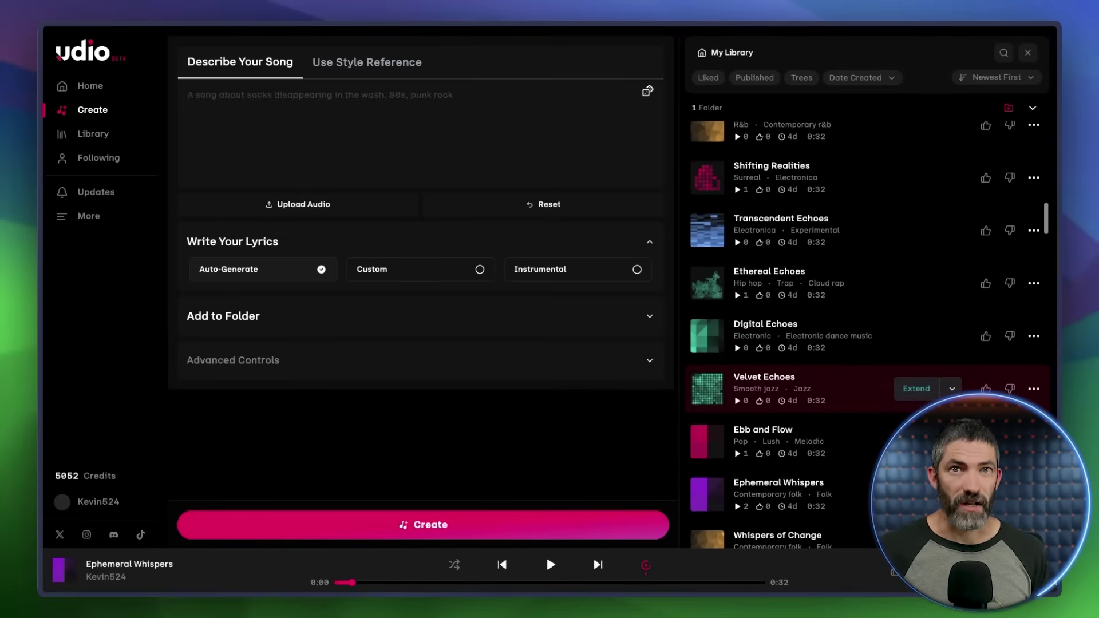
pyautogui.scroll(-8, 801, 389)
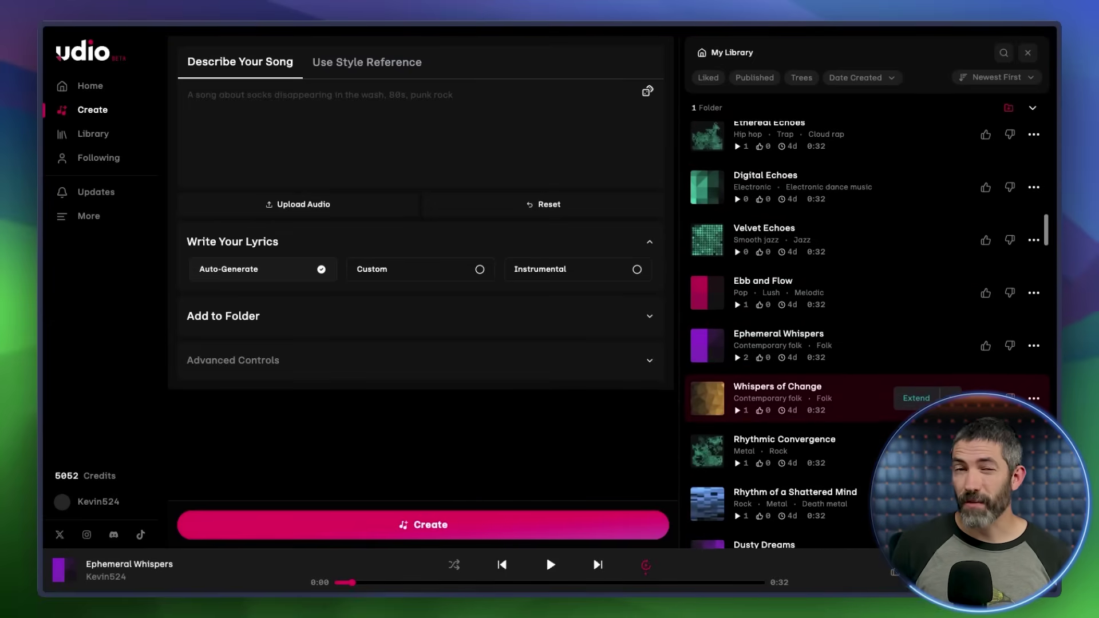
pyautogui.scroll(-6, 830, 370)
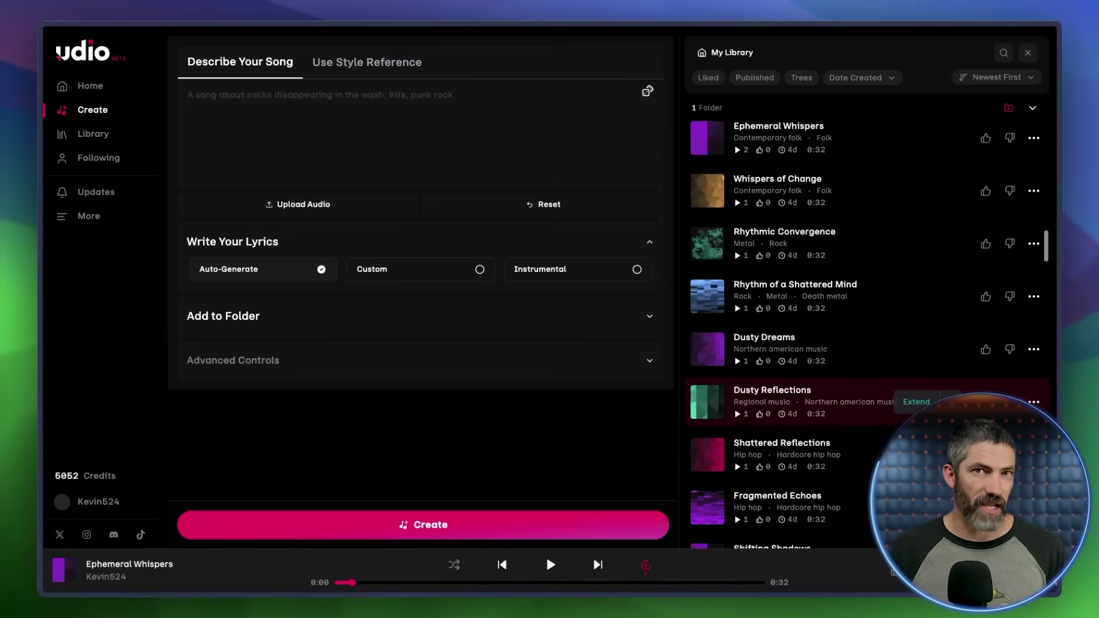
pyautogui.scroll(-5, 830, 412)
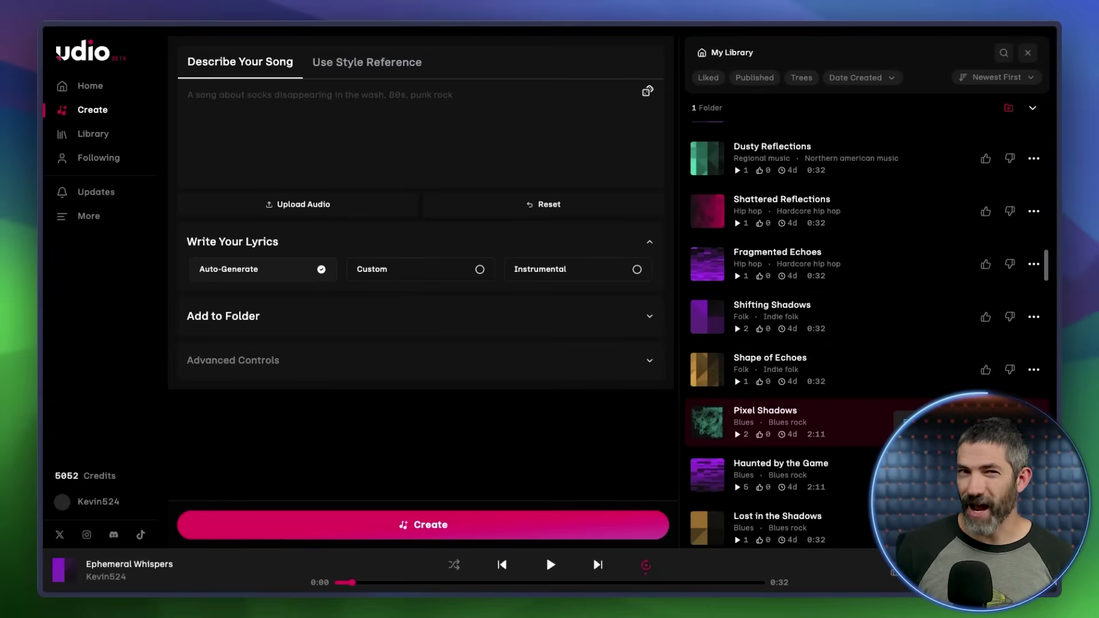
pyautogui.scroll(5, 830, 412)
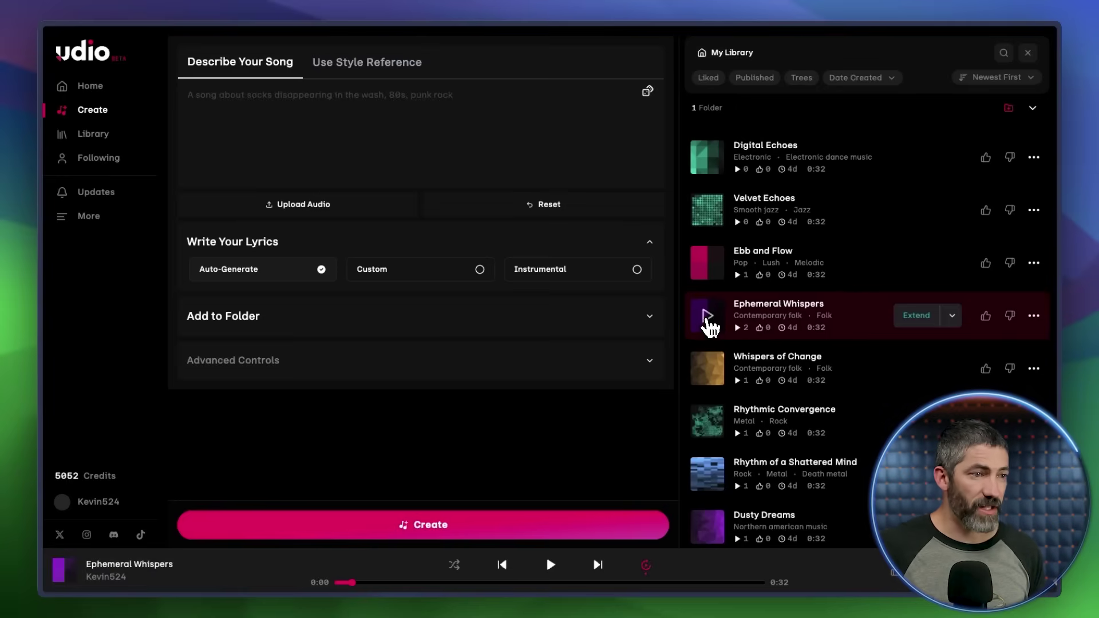
# Play a preview of Ephemeral Whispers, then open its options menu at Create.
pyautogui.click(714, 330)
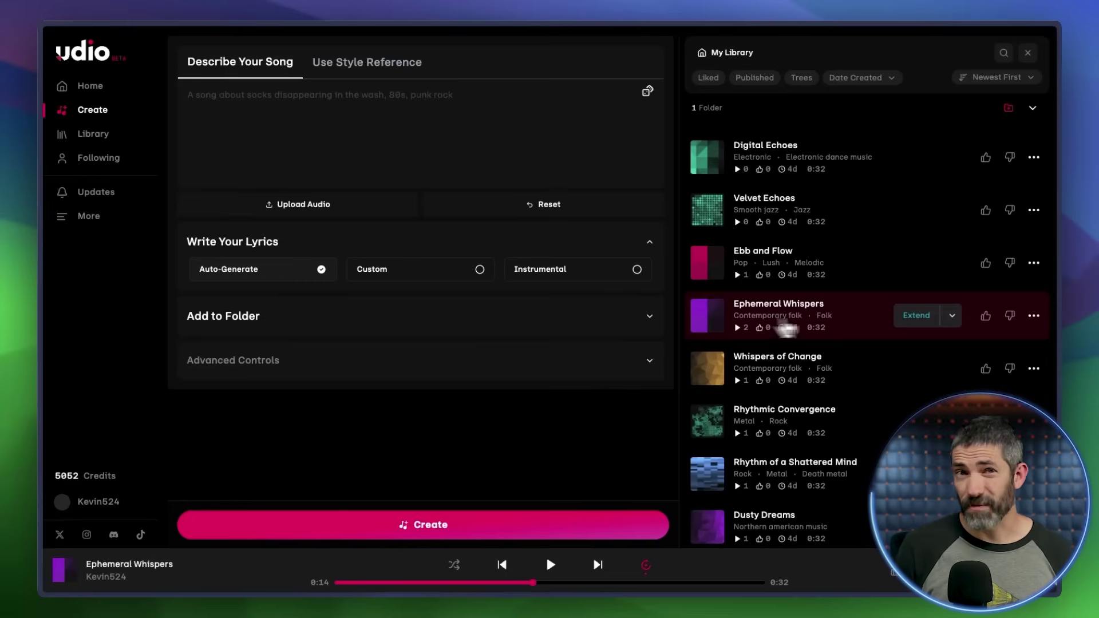
pyautogui.click(1033, 315)
pyautogui.moveTo(1012, 321)
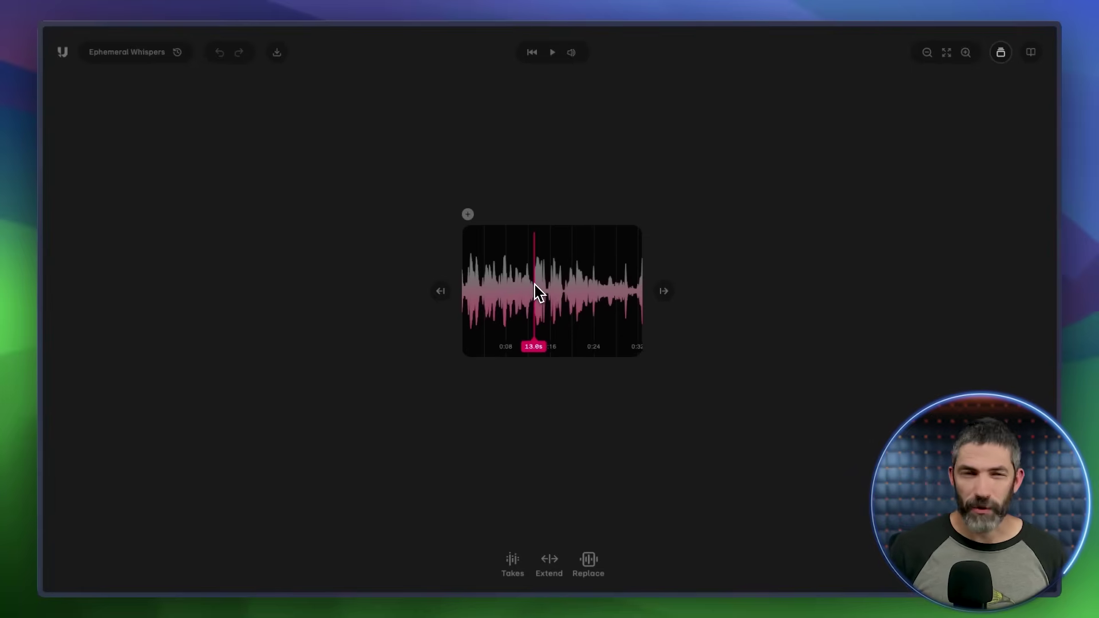
# Trim the Ephemeral Whispers clip back to about 12.5 seconds and extend from its end.
pyautogui.moveTo(535, 286); pyautogui.dragTo(645, 286)
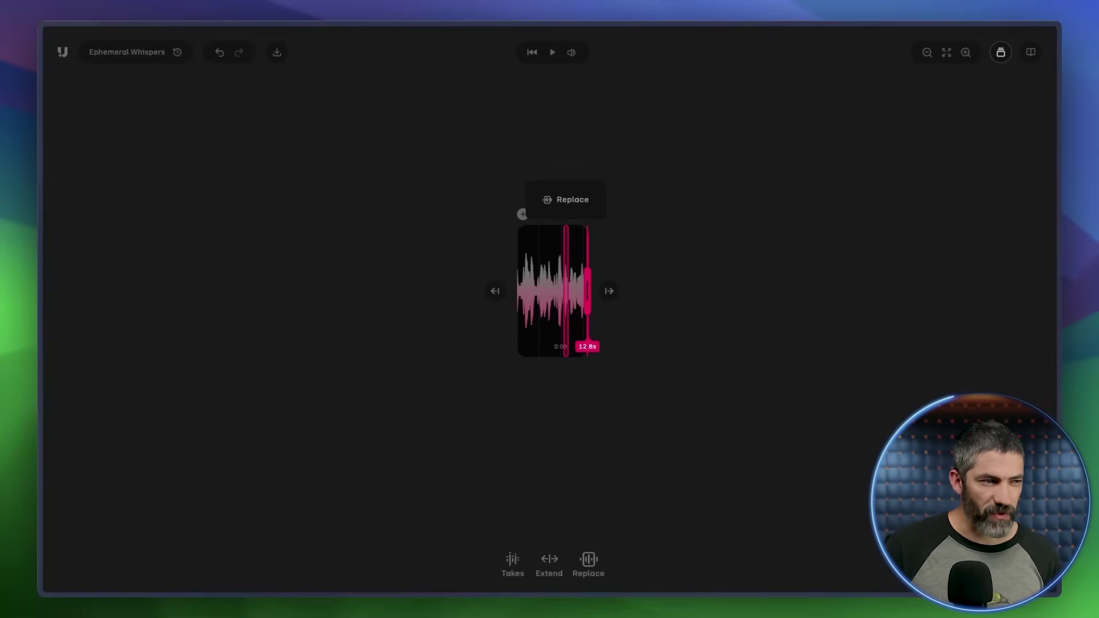
pyautogui.click(611, 292)
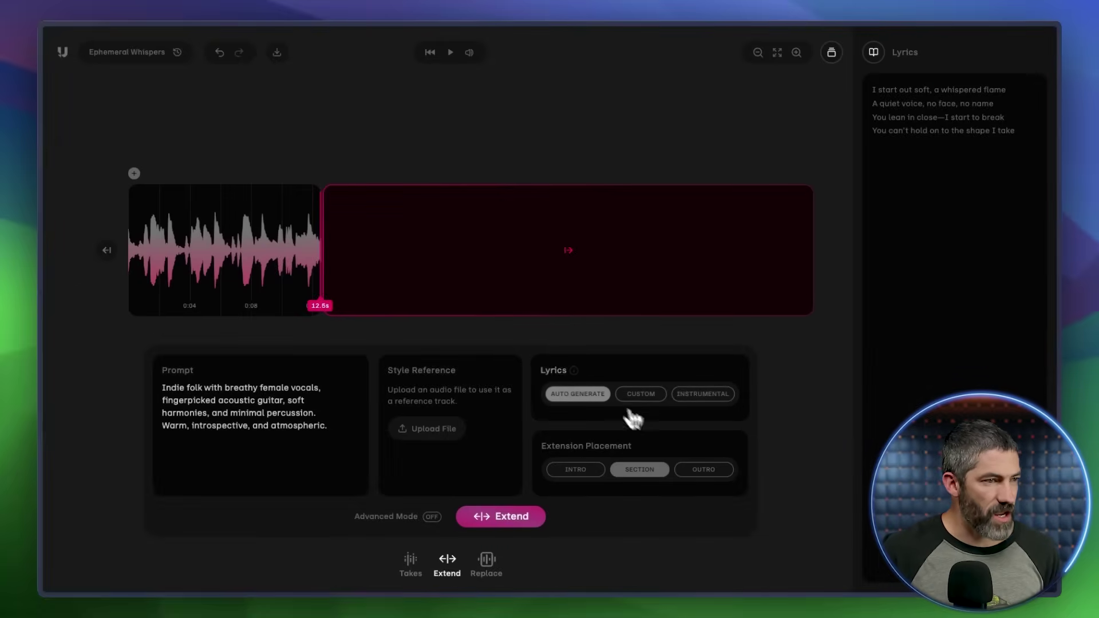
# Switch to CUSTOM lyrics and paste four new lyric lines for the extension.
pyautogui.click(641, 394)
pyautogui.click(974, 189)
pyautogui.write("Now I'm steel with a shattered grin Static buzzin' underneath my skin One breath sweet, the next opaque I'm always shifting the shape I take")
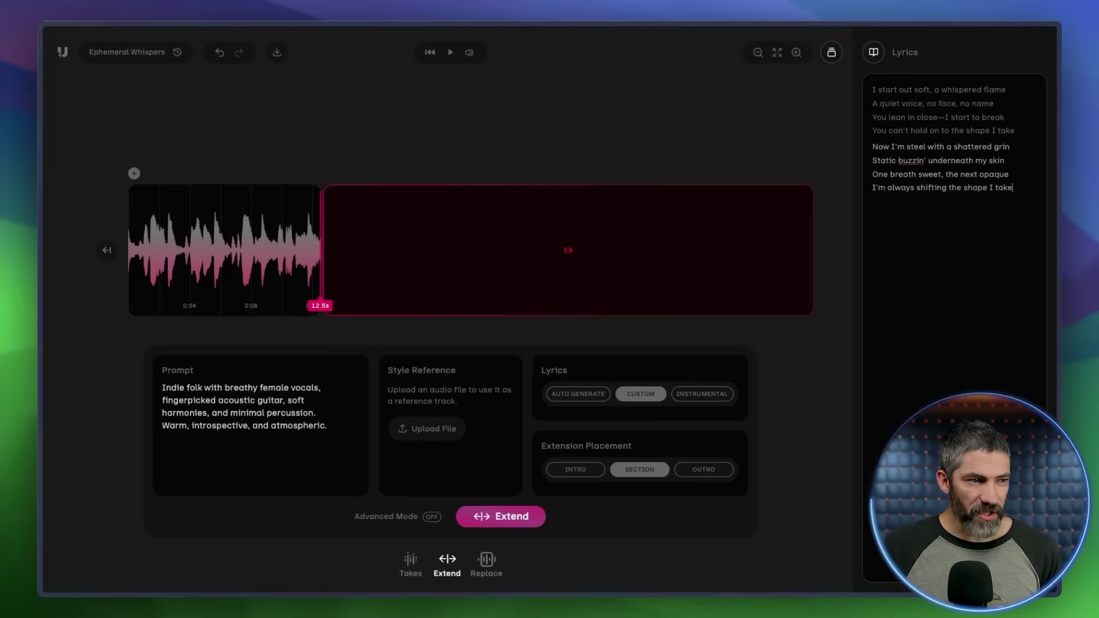
# Upload Fragmented Echoes.mp3 as the style reference, accepting the upload terms.
pyautogui.press('super+Tab')
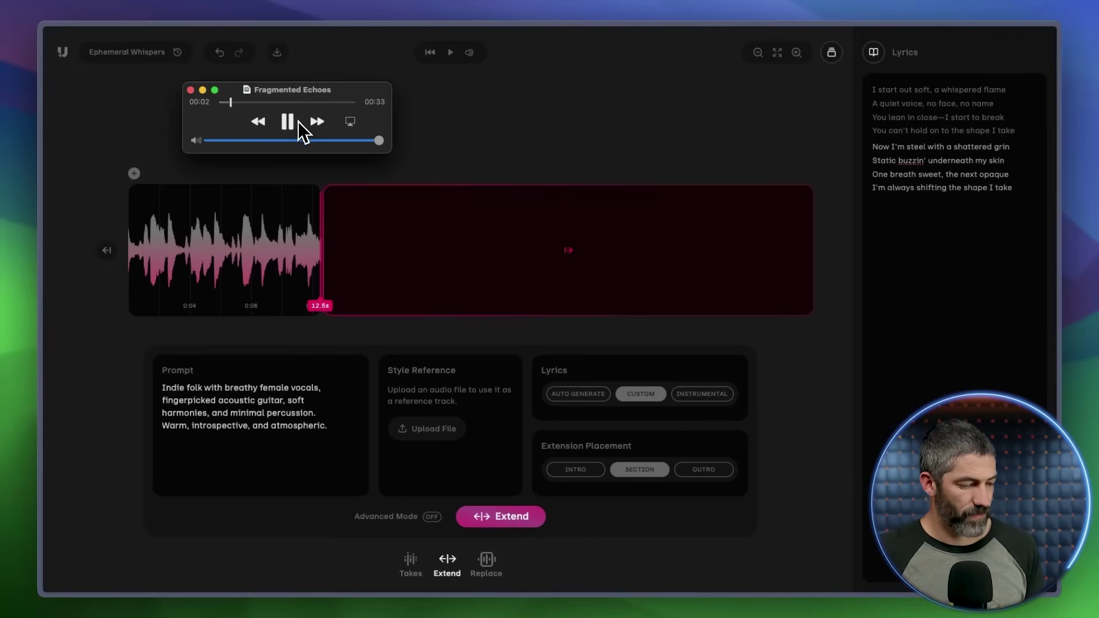
pyautogui.click(484, 404)
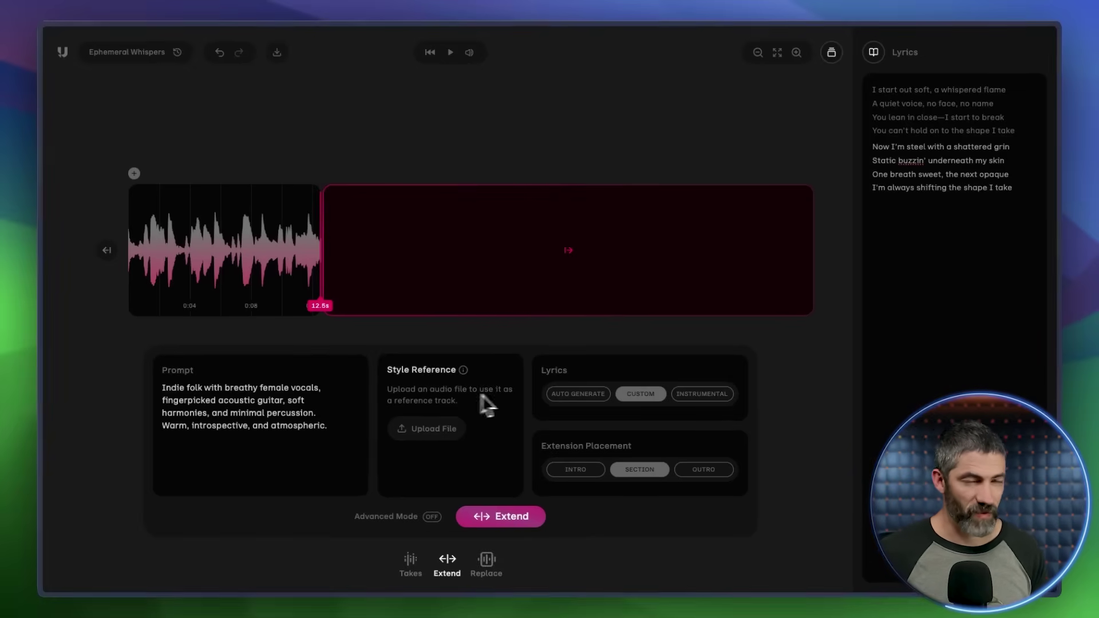
pyautogui.click(426, 435)
pyautogui.write('frag')
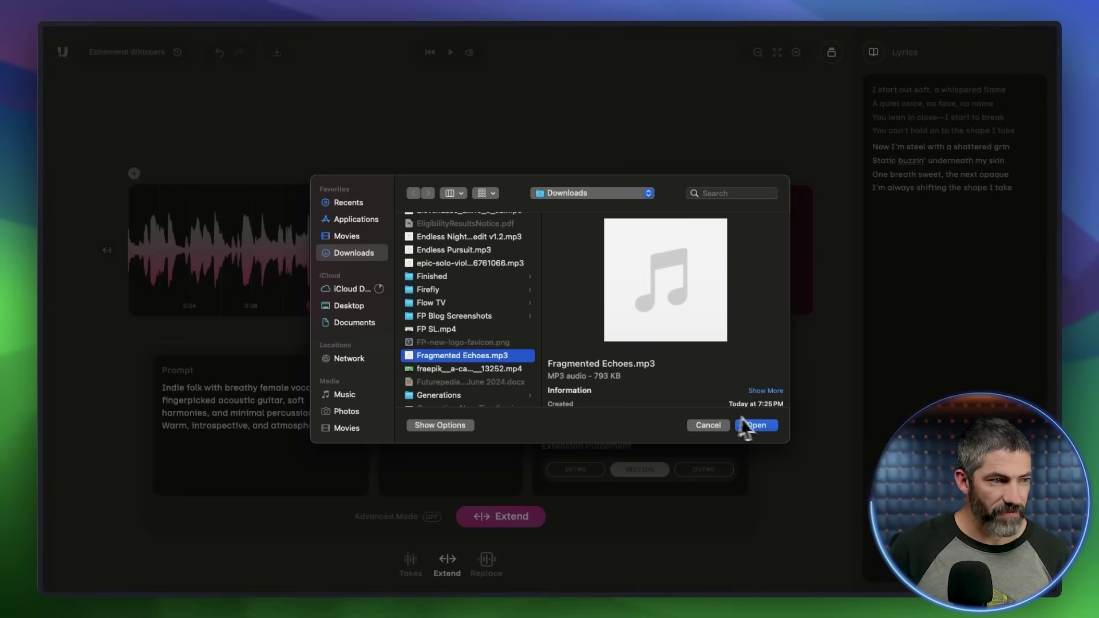
pyautogui.click(758, 426)
pyautogui.click(428, 317)
pyautogui.click(658, 369)
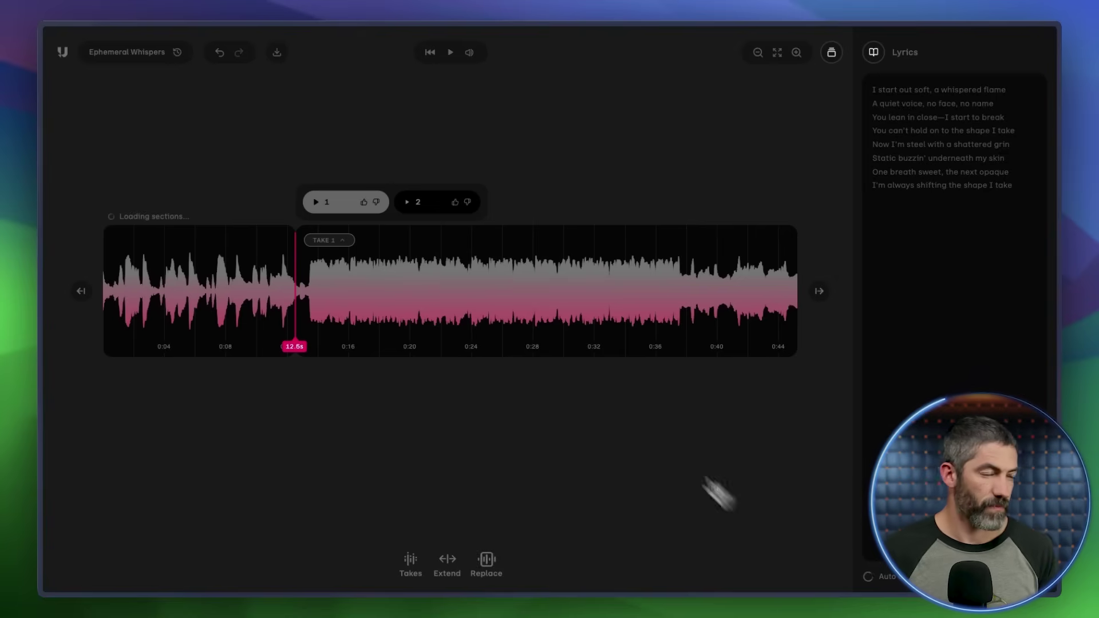
# Compare Take 1 and Take 2, keep Take 1, and cut it at the 25.1-second playhead.
pyautogui.click(314, 201)
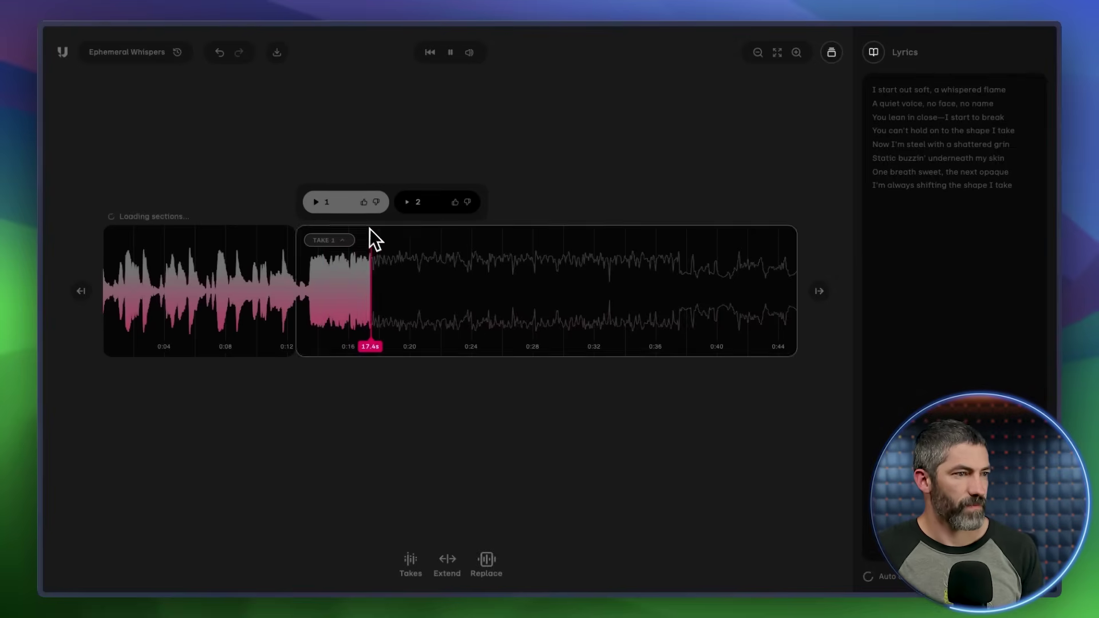
pyautogui.click(407, 201)
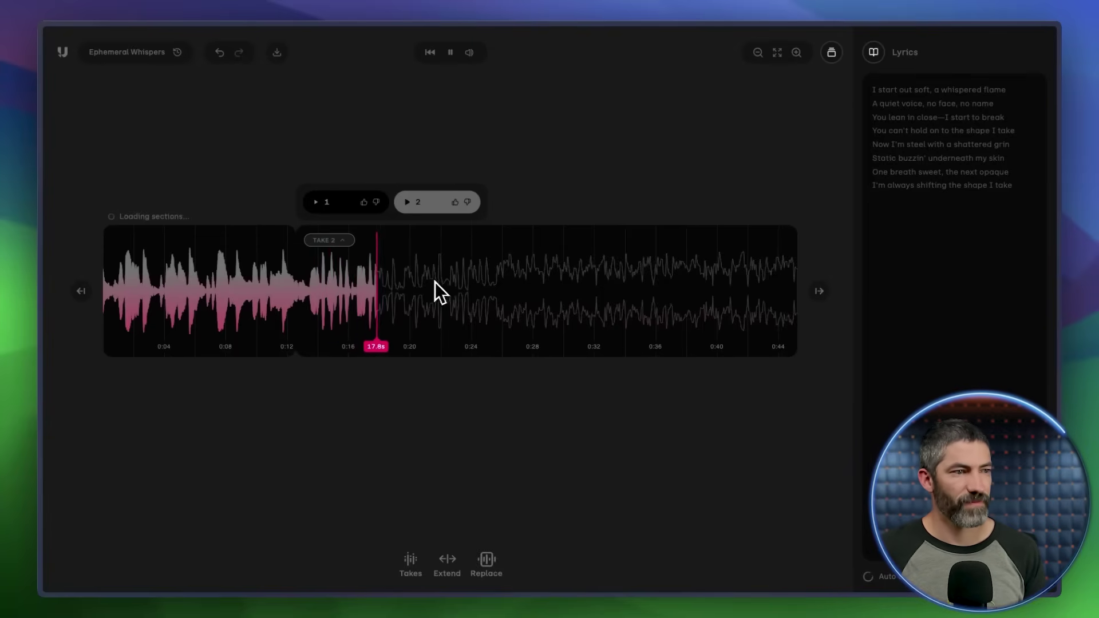
pyautogui.click(496, 284)
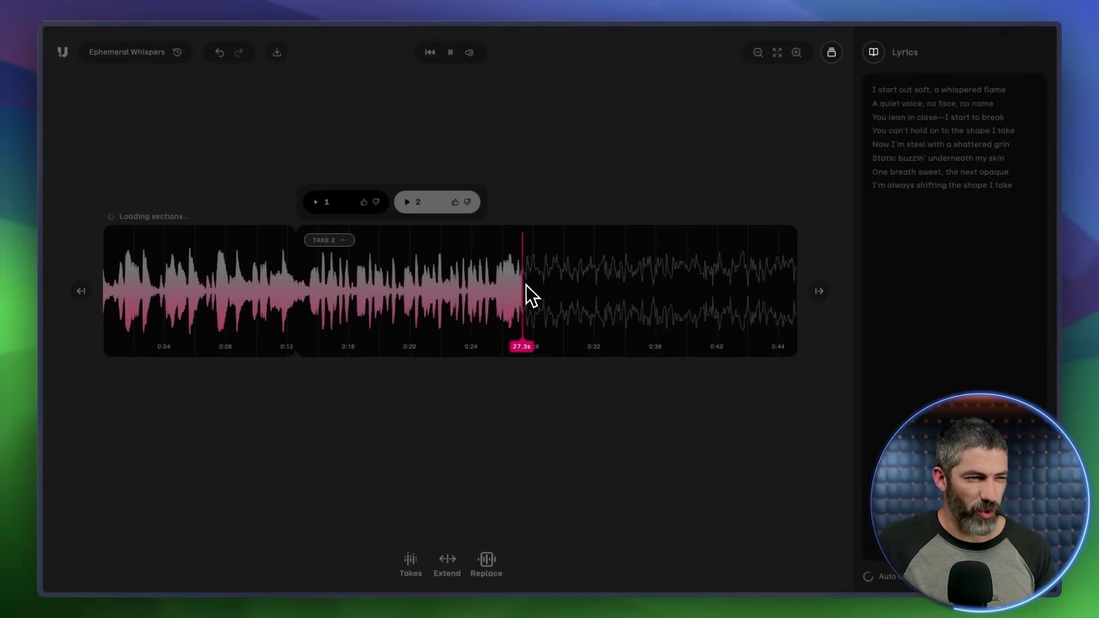
pyautogui.click(317, 201)
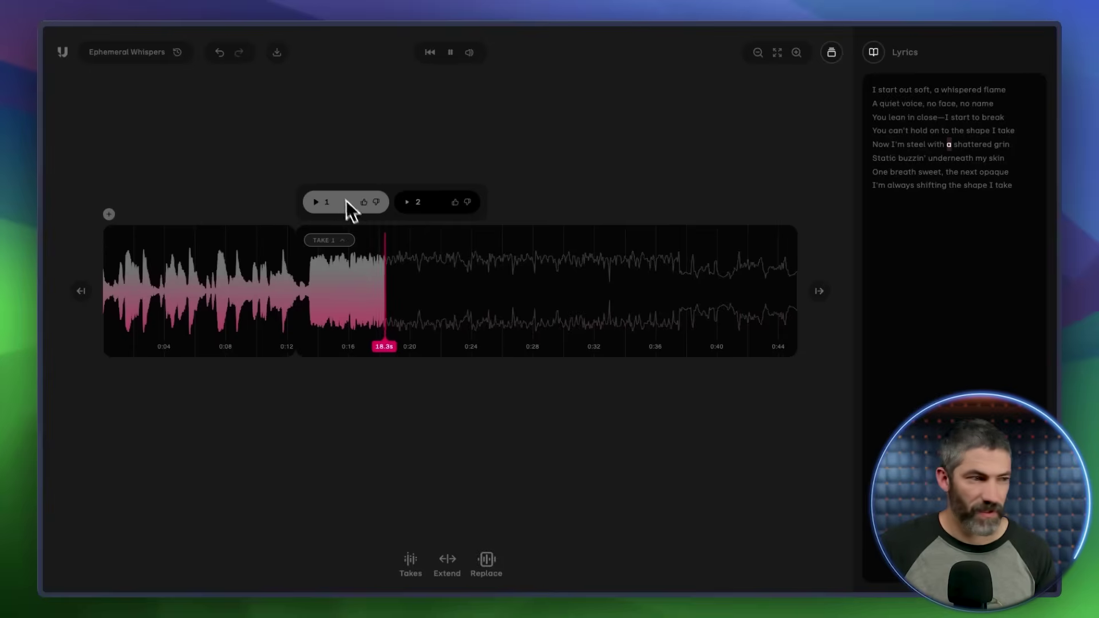
pyautogui.click(316, 201)
pyautogui.click(504, 286)
pyautogui.click(489, 285)
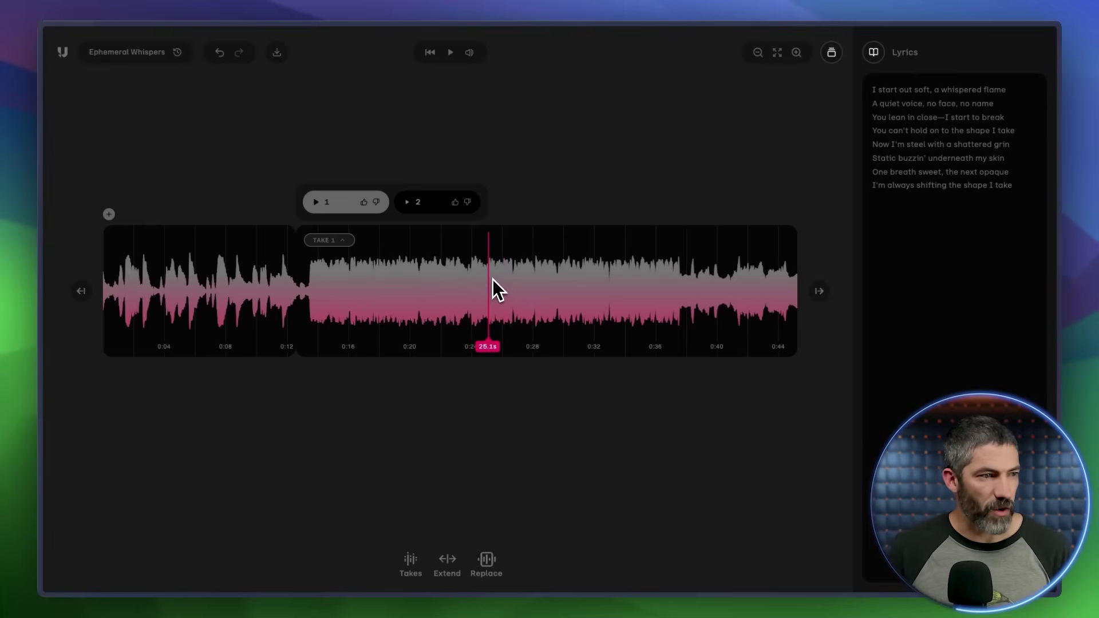
pyautogui.moveTo(797, 289); pyautogui.dragTo(802, 290)
# Extend after Take 1 with four new lyric lines, styled after uploaded Dusty Reflections.mp3.
pyautogui.click(672, 290)
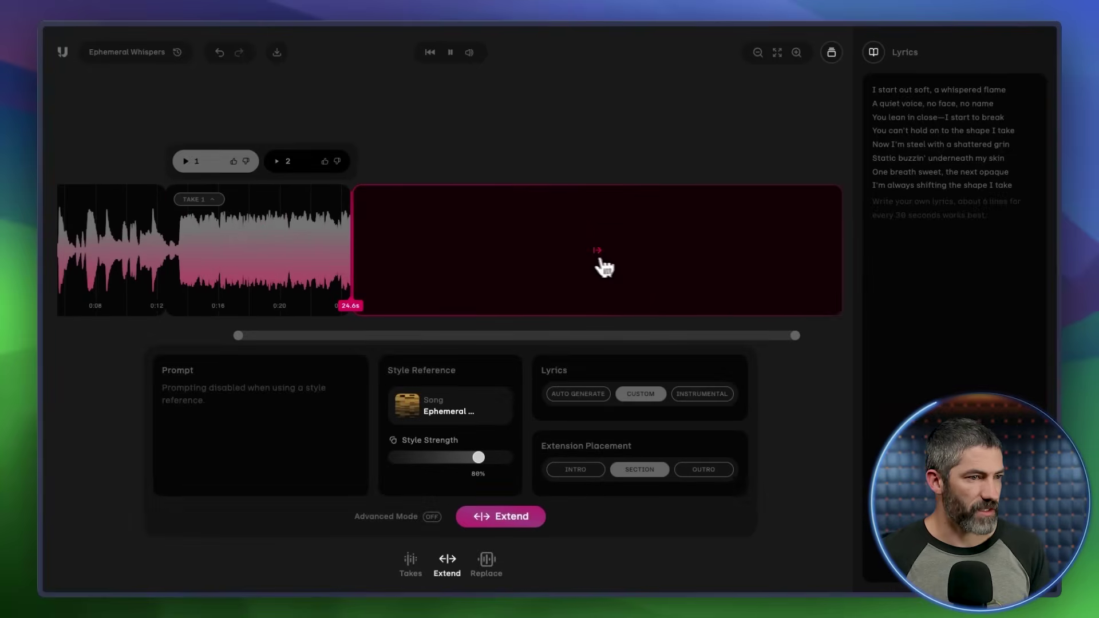
pyautogui.write("Neon flash in a country town Feathered coat and a sequined crown Each new beat is a past I fake Catch me now—it's the shape I take")
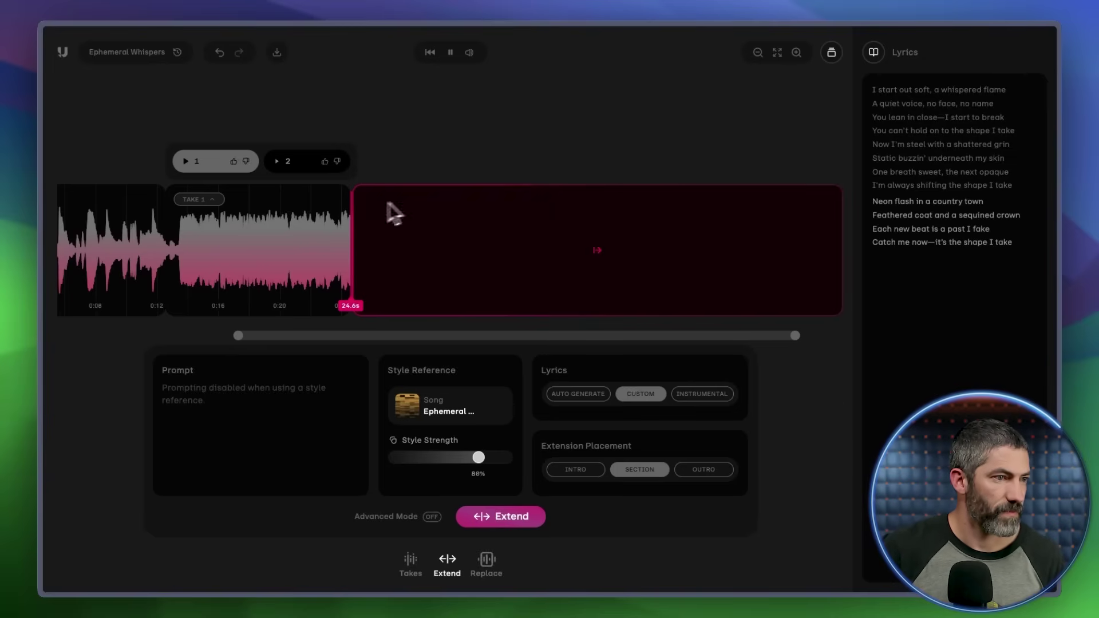
pyautogui.click(444, 408)
pyautogui.click(424, 396)
pyautogui.click(751, 430)
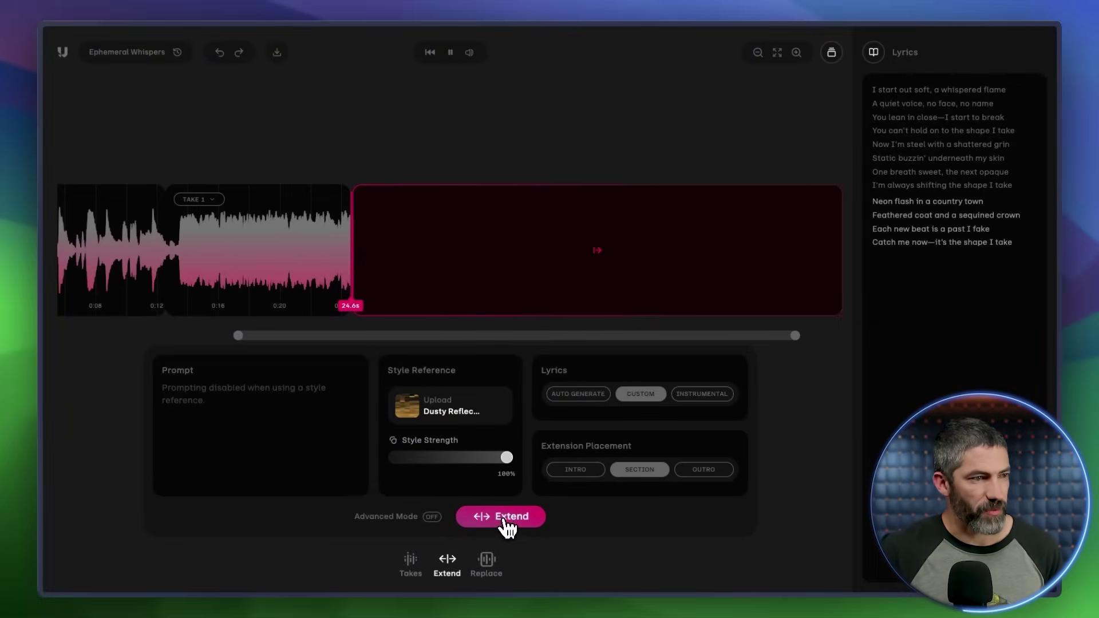
pyautogui.click(500, 516)
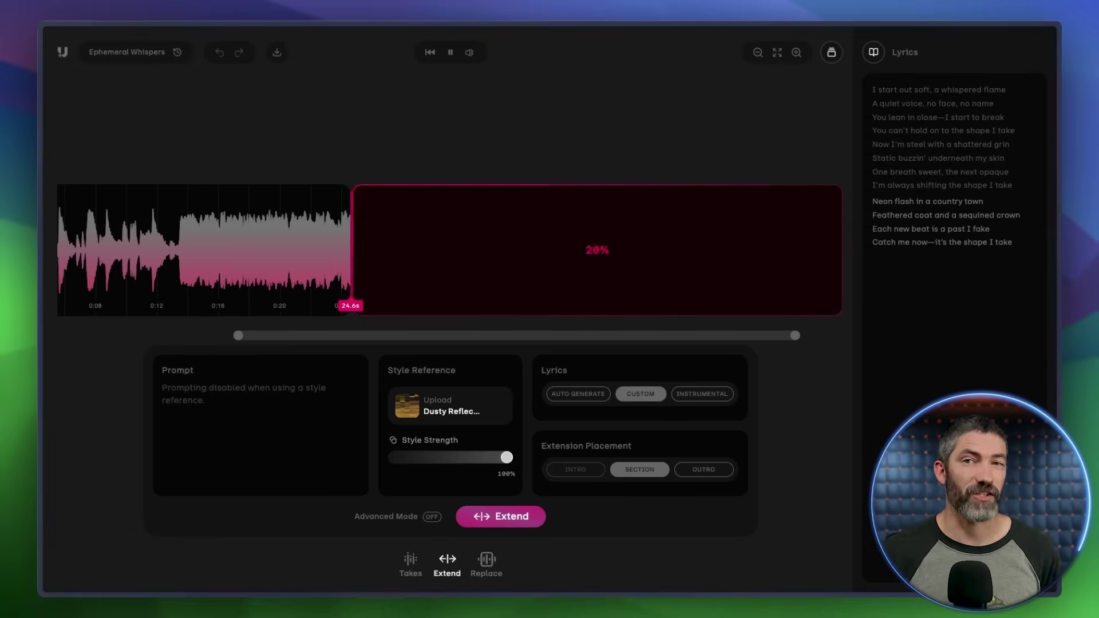
# Play the song from about 24 seconds, switch to Take 2, then stop playback.
pyautogui.click(343, 289)
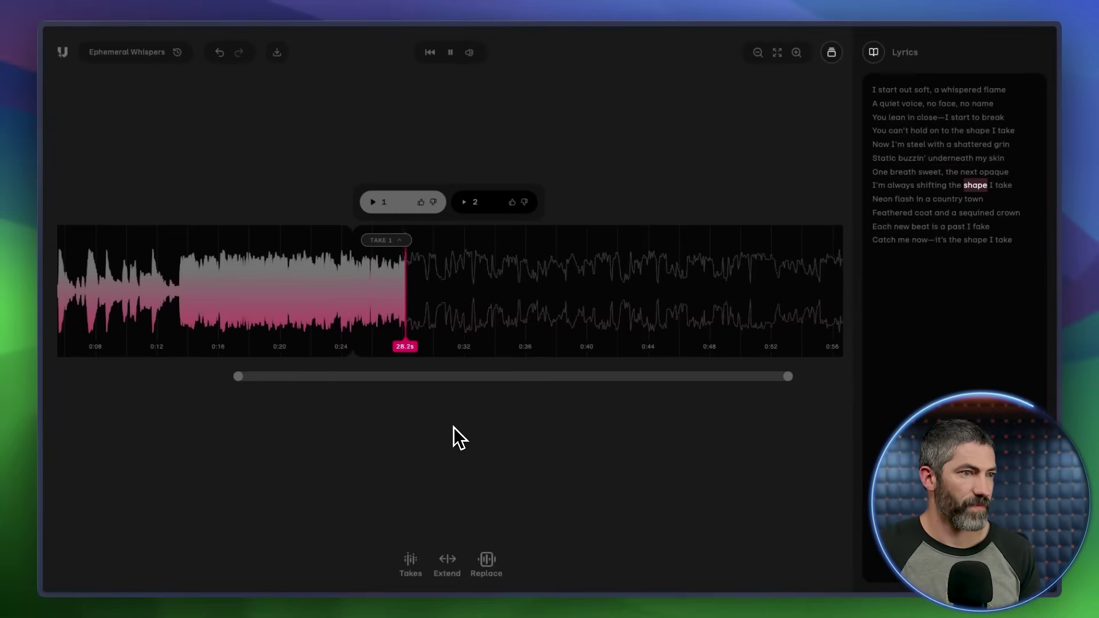
pyautogui.click(465, 202)
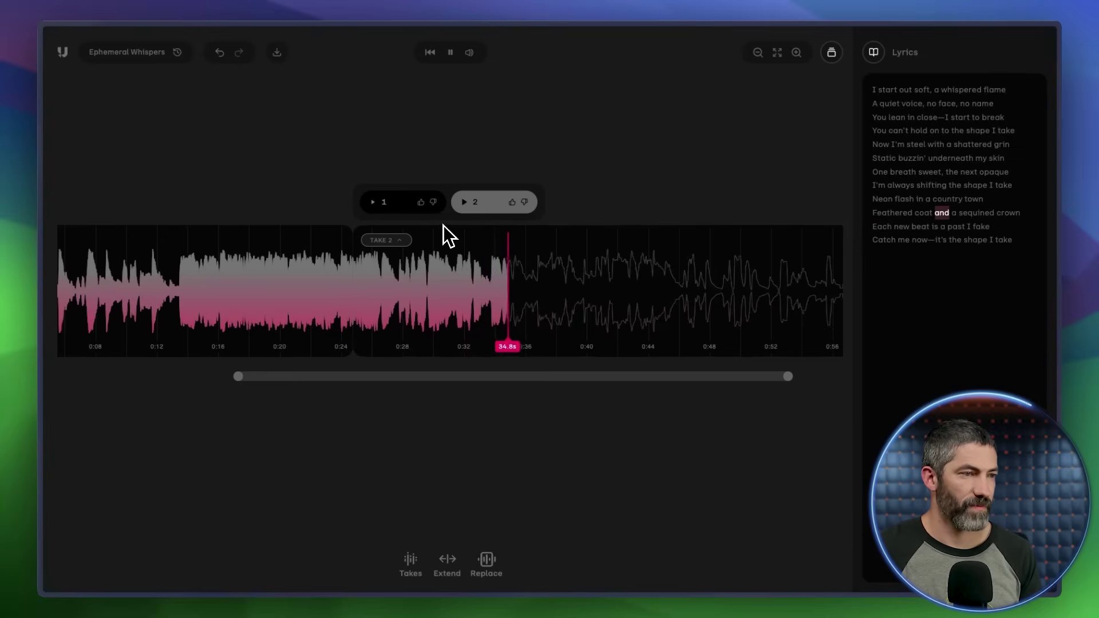
pyautogui.click(450, 53)
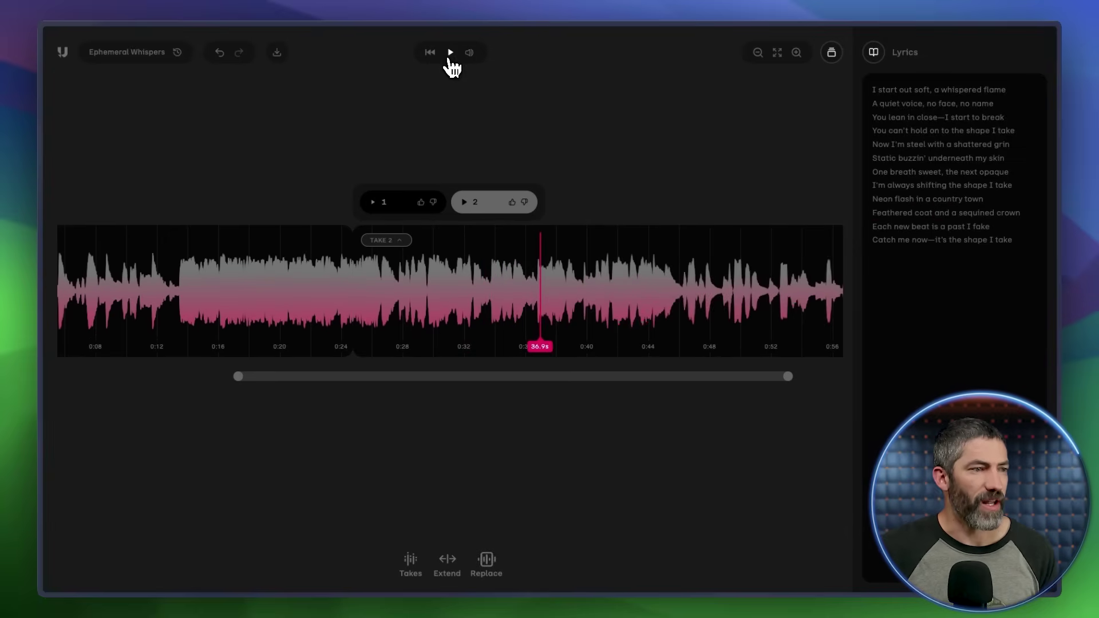
# Trim the song's end back to about 0:47.
pyautogui.click(539, 273)
pyautogui.moveTo(538, 270); pyautogui.dragTo(529, 270)
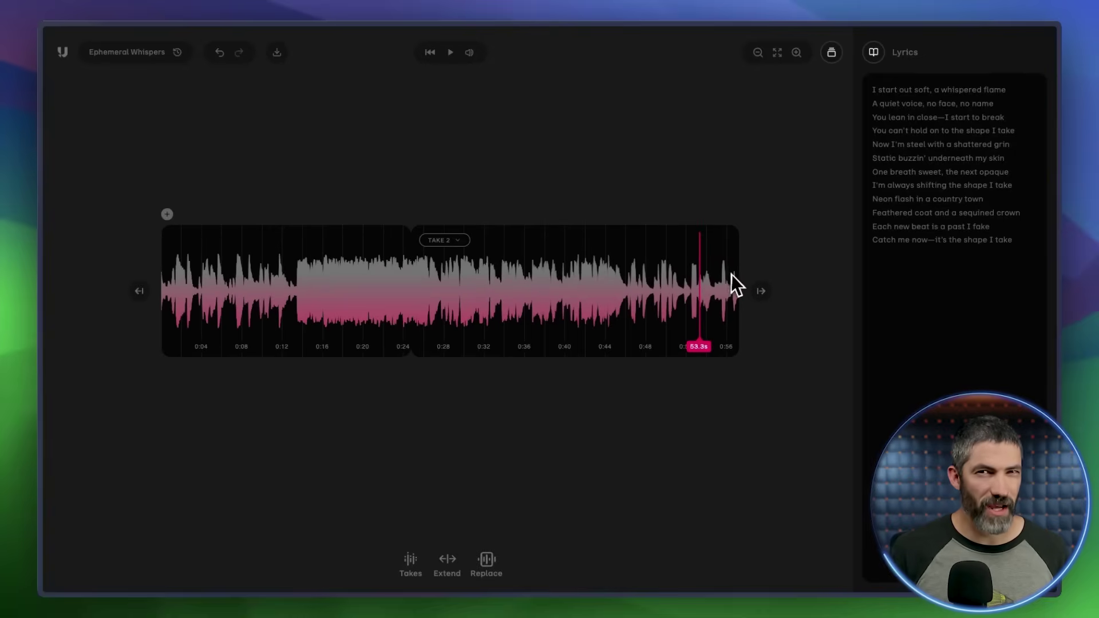
pyautogui.moveTo(741, 269); pyautogui.dragTo(695, 287)
# Start an extension from the song's end and paste in two new lyric lines.
pyautogui.click(657, 300)
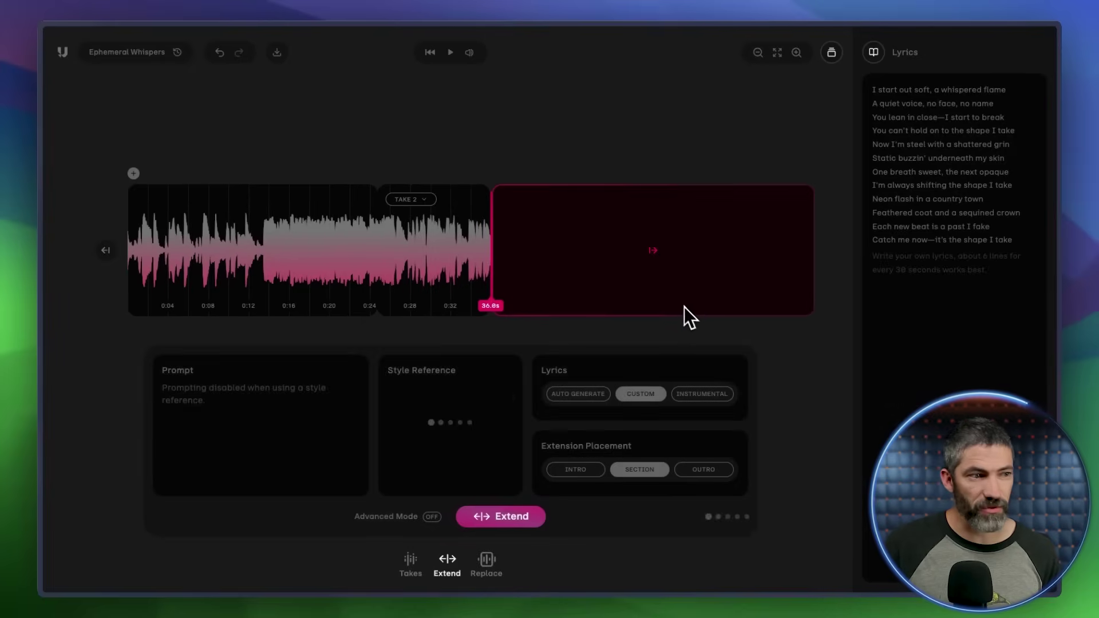
pyautogui.click(917, 260)
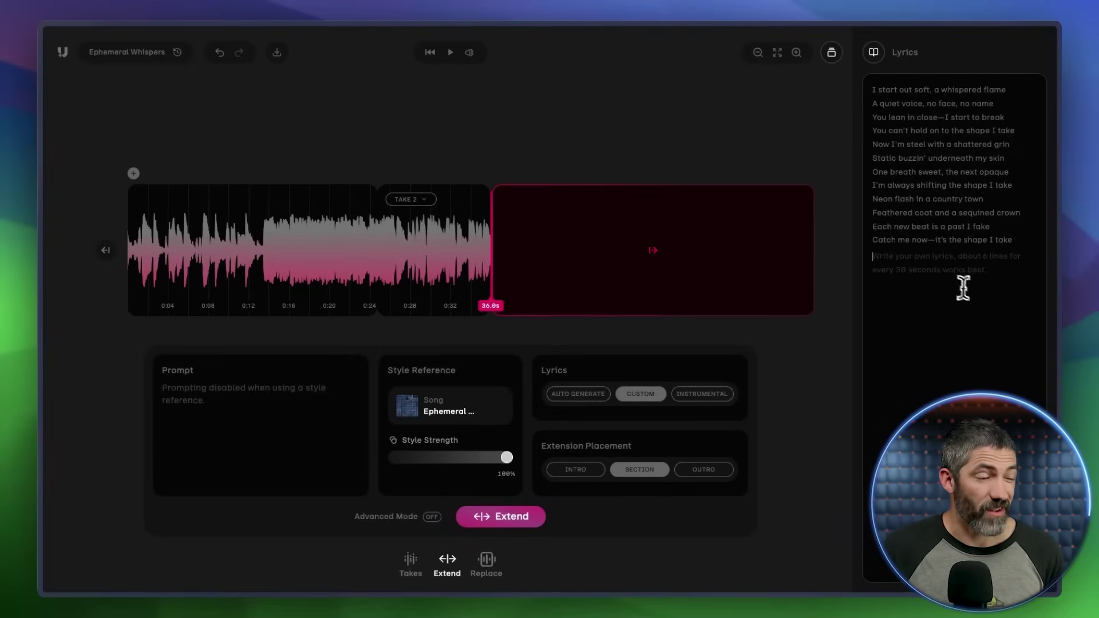
pyautogui.write("I'm jazz, I'm trap, I'm bossa breeze I bend my soul to match the keys")
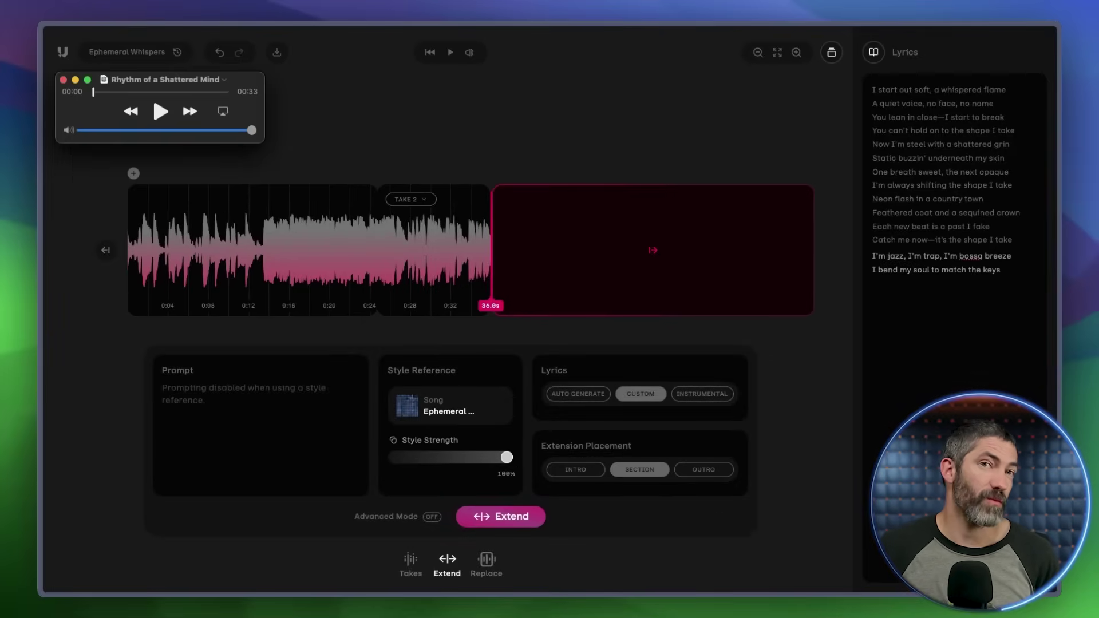
# Upload the Rhythm of a Shattered Mind track as style reference at 80% strength.
pyautogui.click(160, 111)
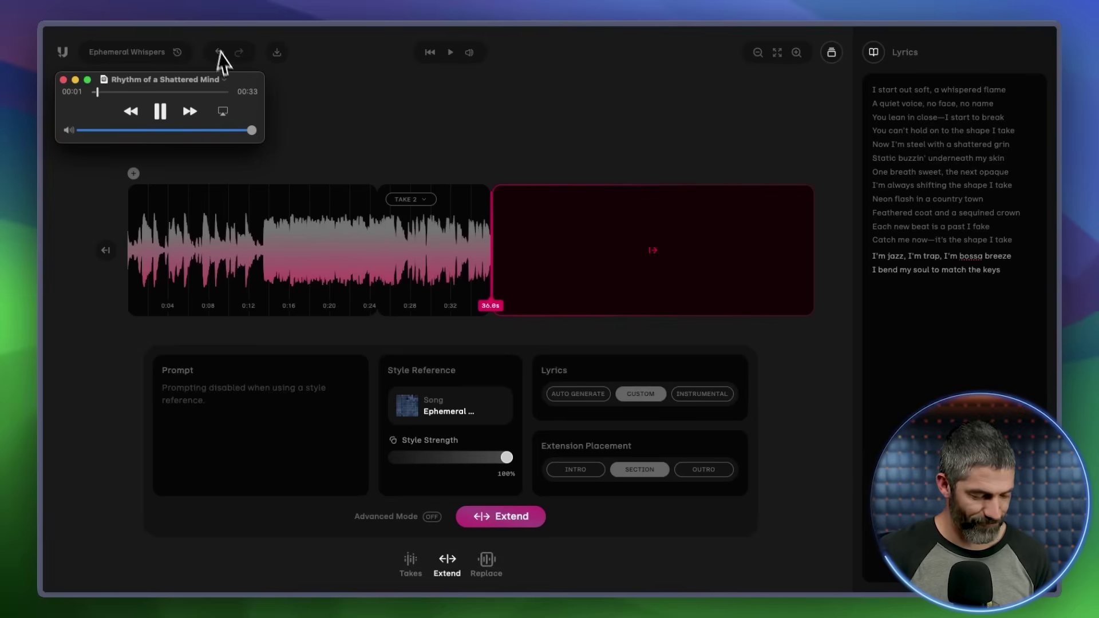
pyautogui.moveTo(184, 77); pyautogui.dragTo(388, 113)
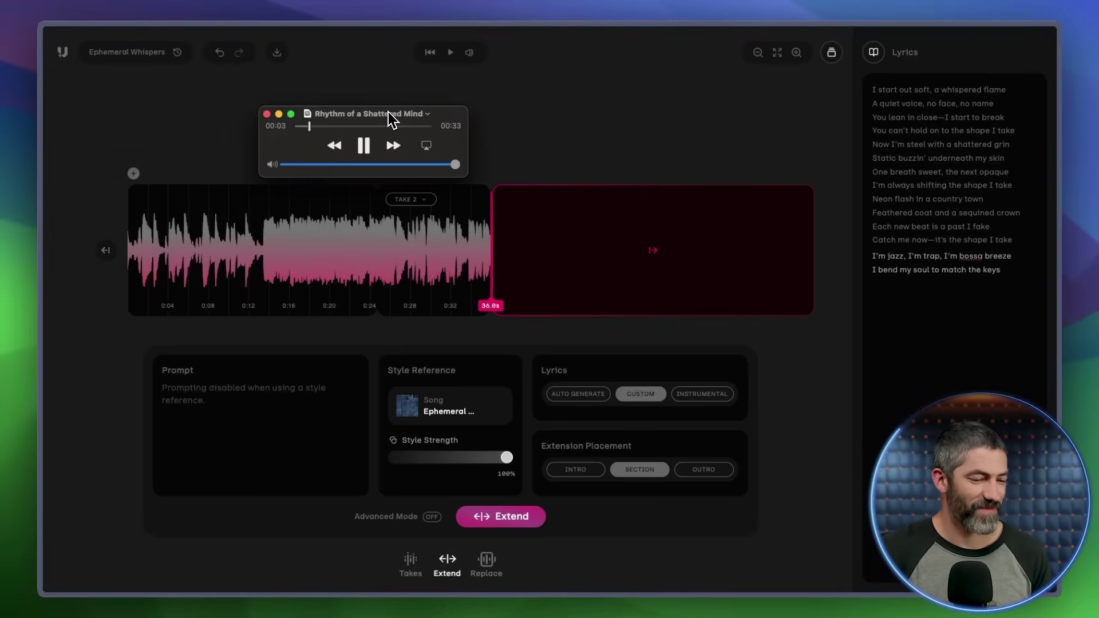
pyautogui.click(267, 114)
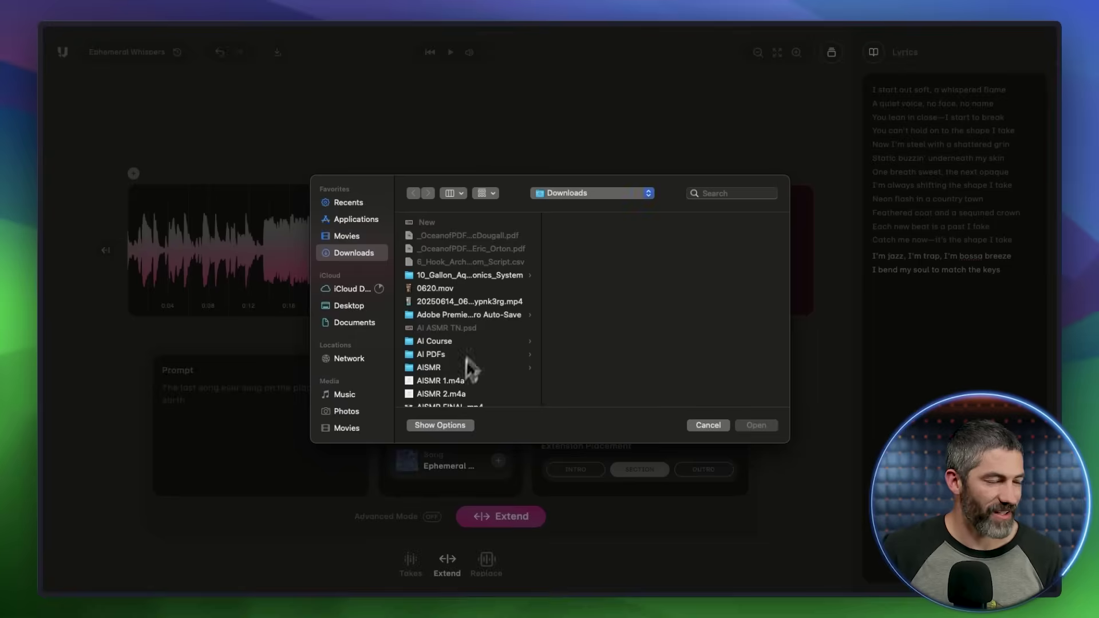
pyautogui.click(715, 424)
pyautogui.click(424, 338)
pyautogui.click(643, 368)
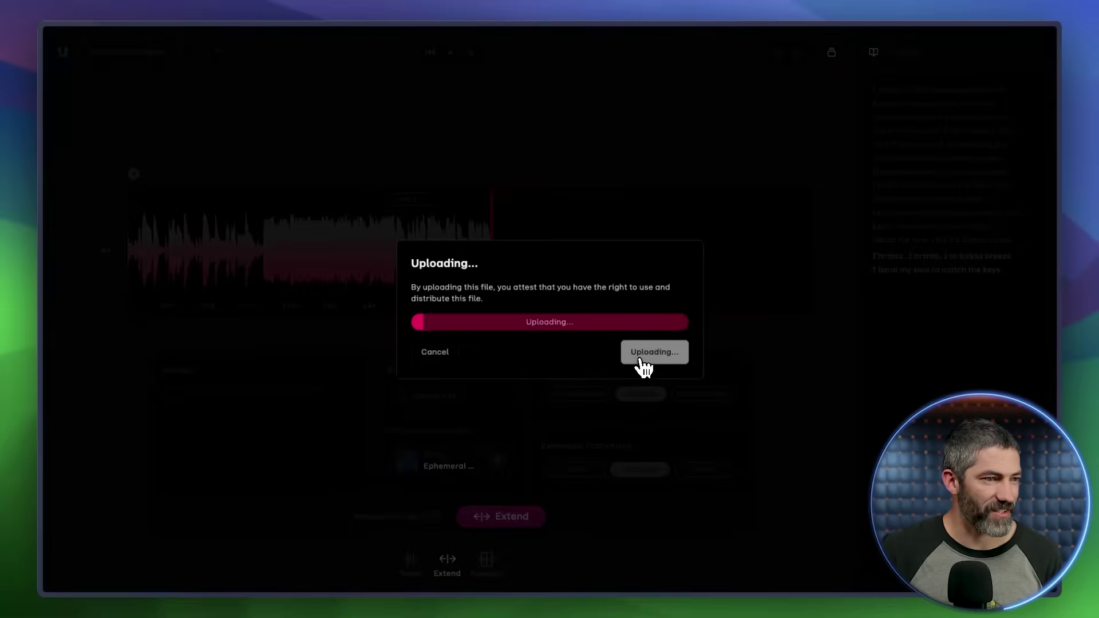
pyautogui.moveTo(507, 458); pyautogui.dragTo(478, 457)
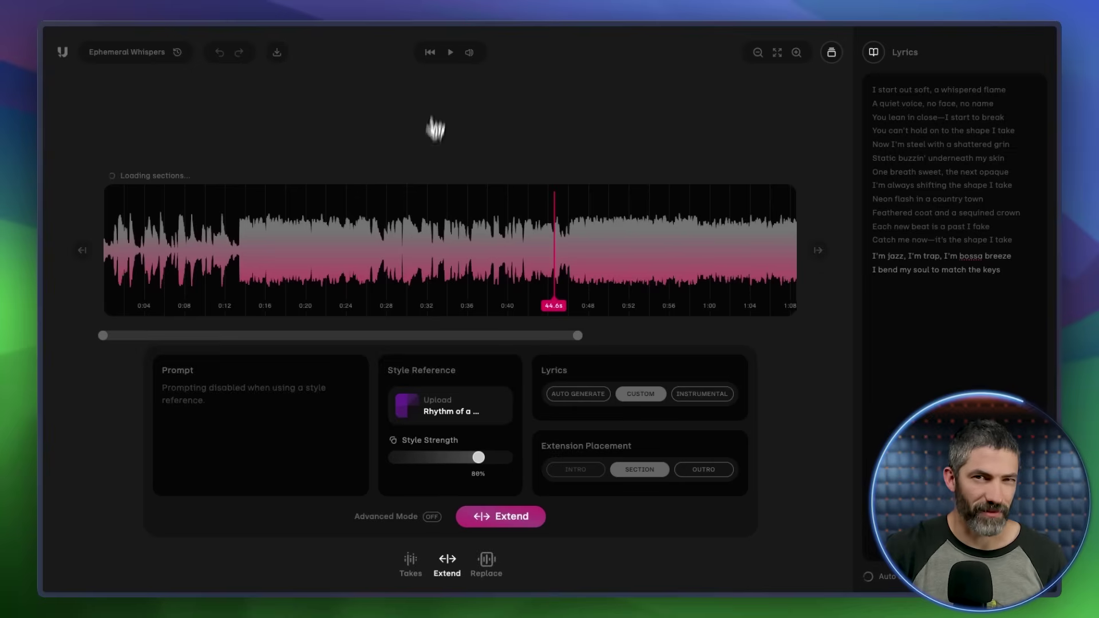
# Review the jazz-trap take, trim the song to end at 48.5 seconds, and extend again.
pyautogui.click(450, 52)
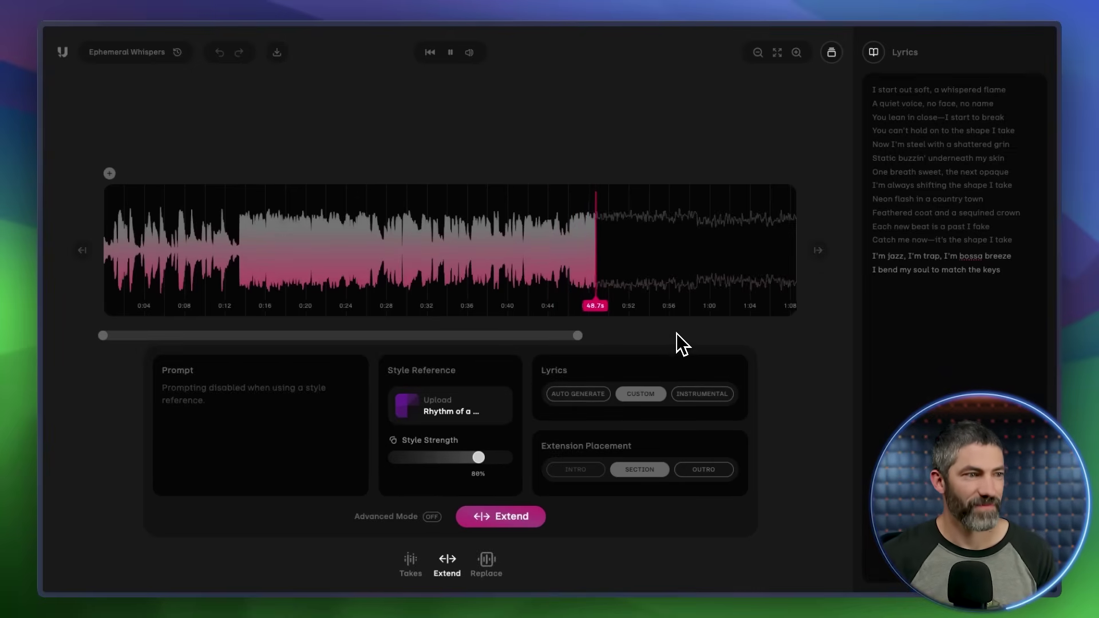
pyautogui.click(560, 256)
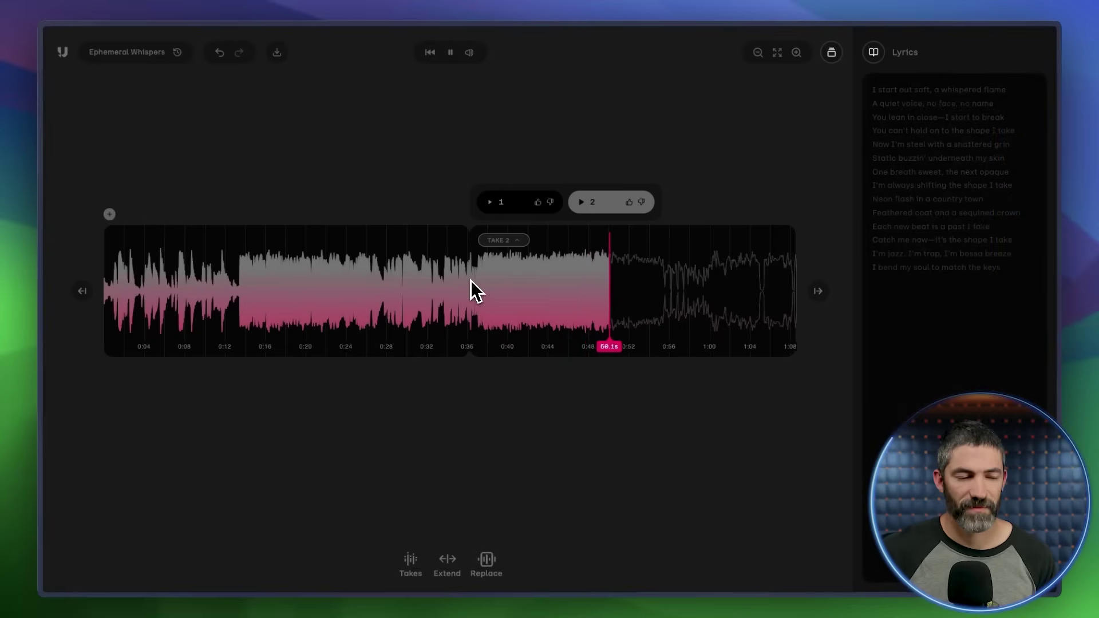
pyautogui.click(451, 53)
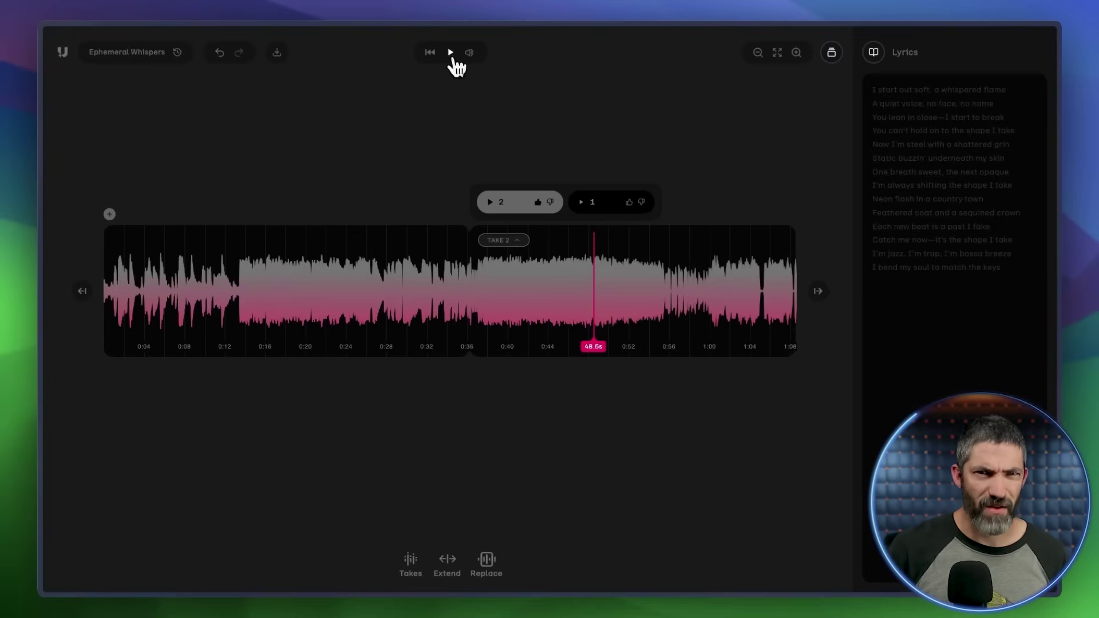
pyautogui.click(799, 269)
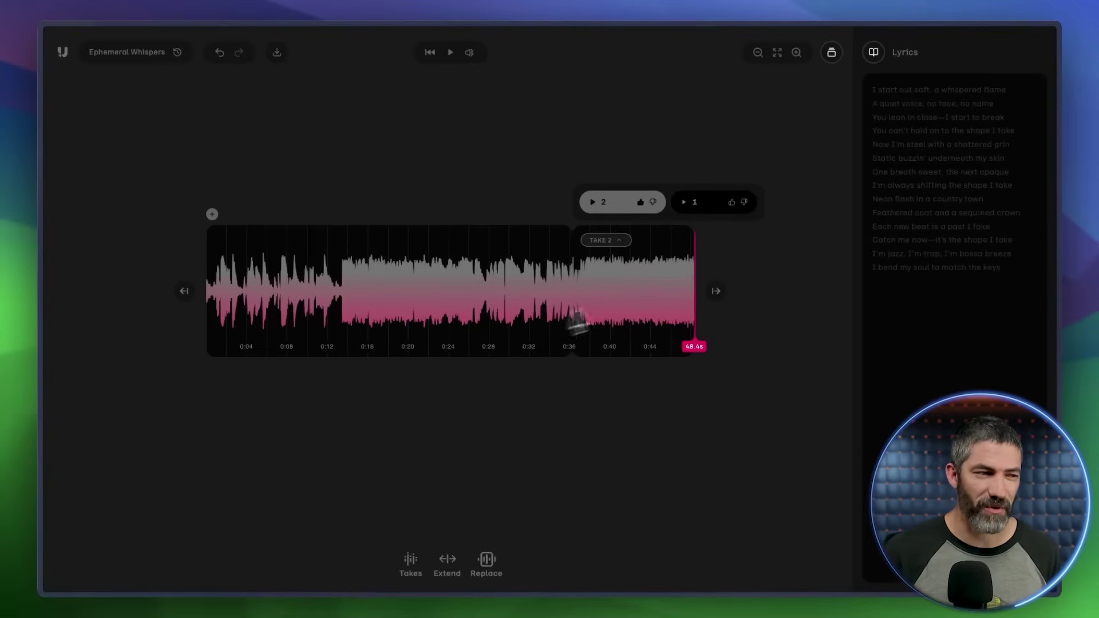
pyautogui.click(716, 292)
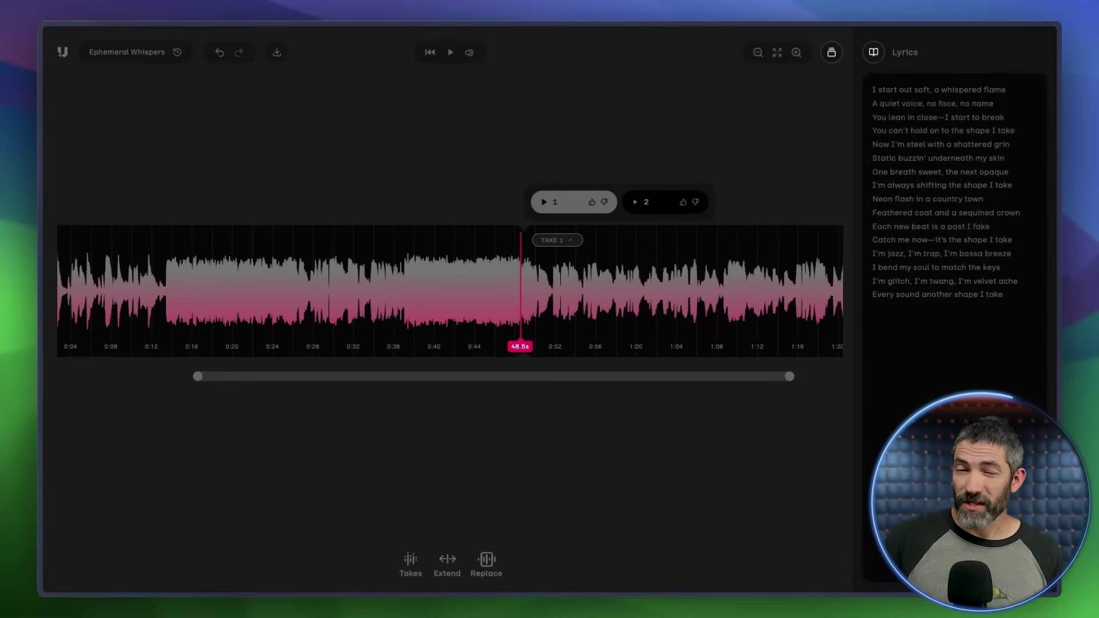
# Play the song and add a new extension region after 51.2 seconds.
pyautogui.click(552, 207)
pyautogui.click(839, 267)
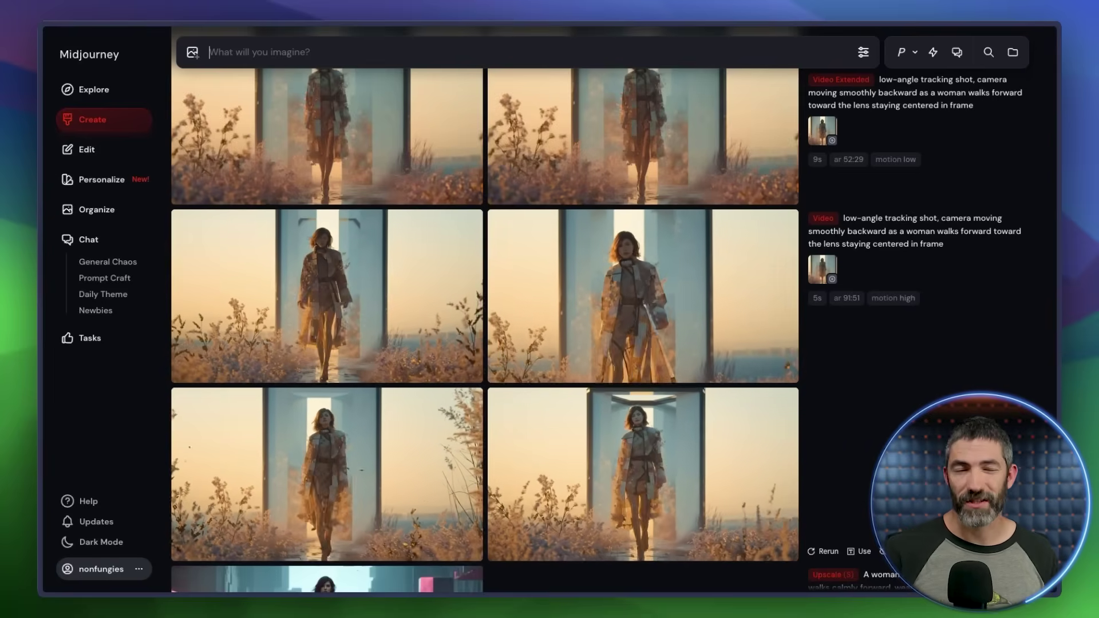
# Scroll through the Create feed reviewing the woman-walking video clips across the different scenes.
pyautogui.scroll(10, 499, 102)
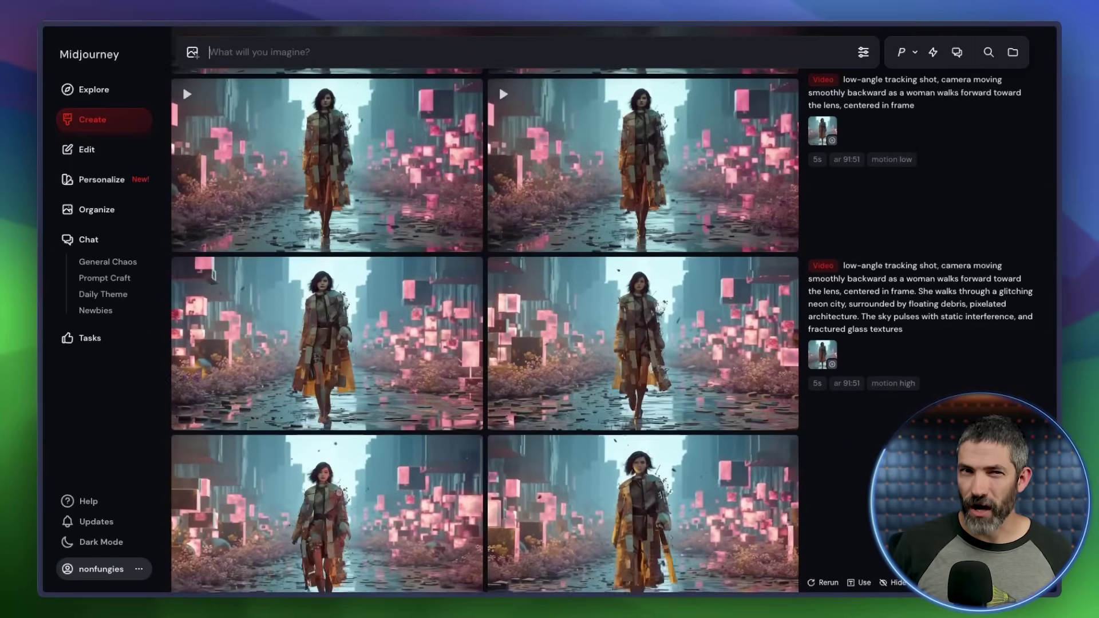
pyautogui.scroll(3, 936, 399)
pyautogui.scroll(10, 936, 399)
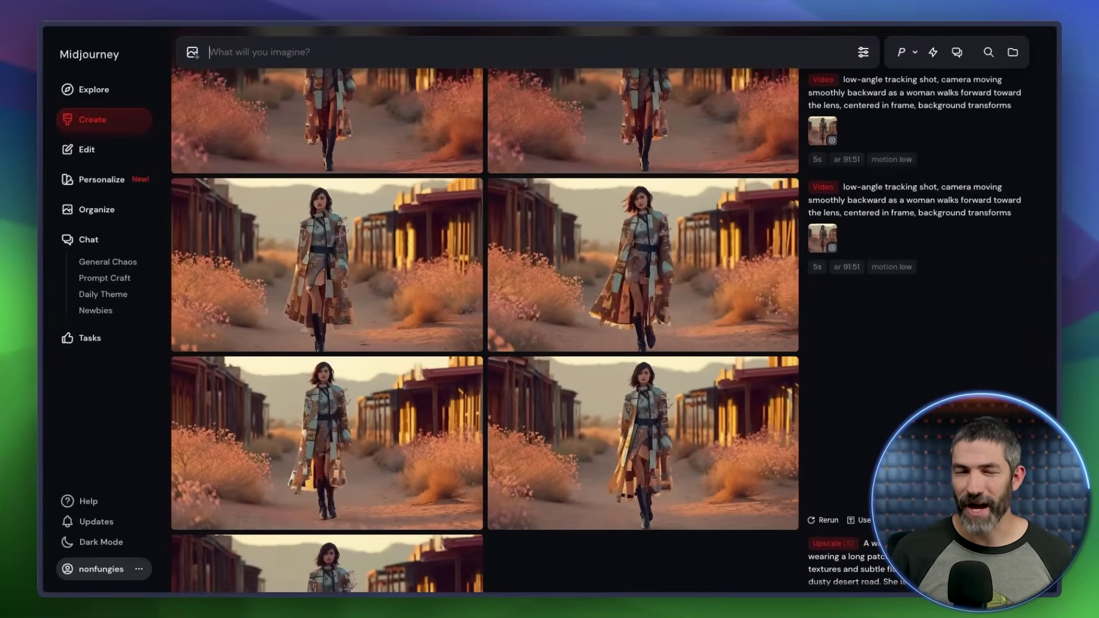
pyautogui.scroll(10, 936, 399)
pyautogui.scroll(-1, 936, 399)
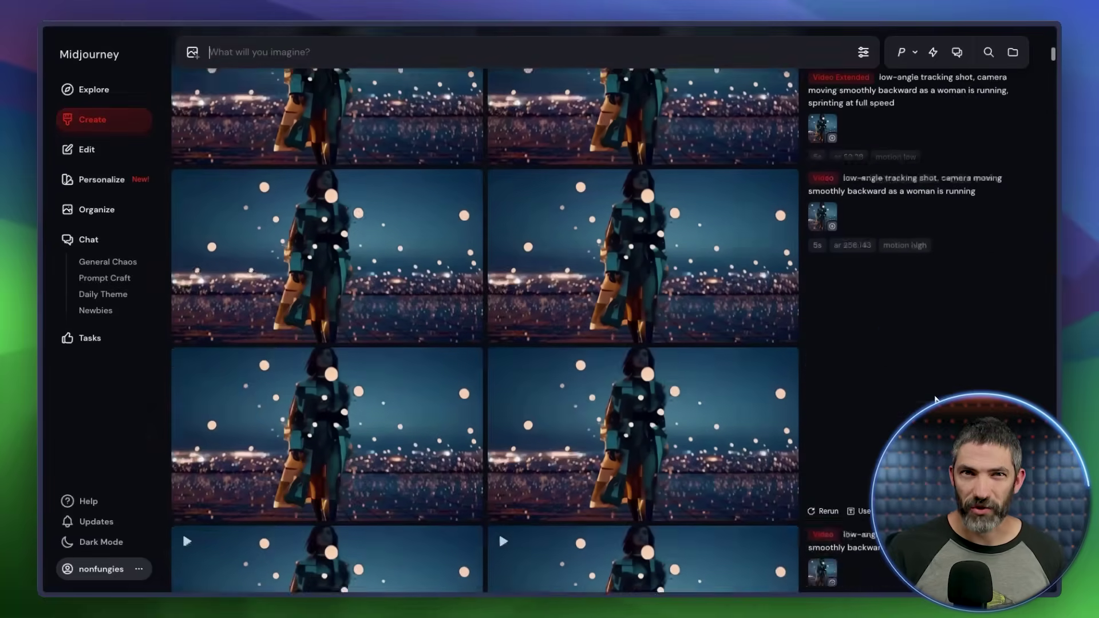
pyautogui.scroll(-5, 937, 399)
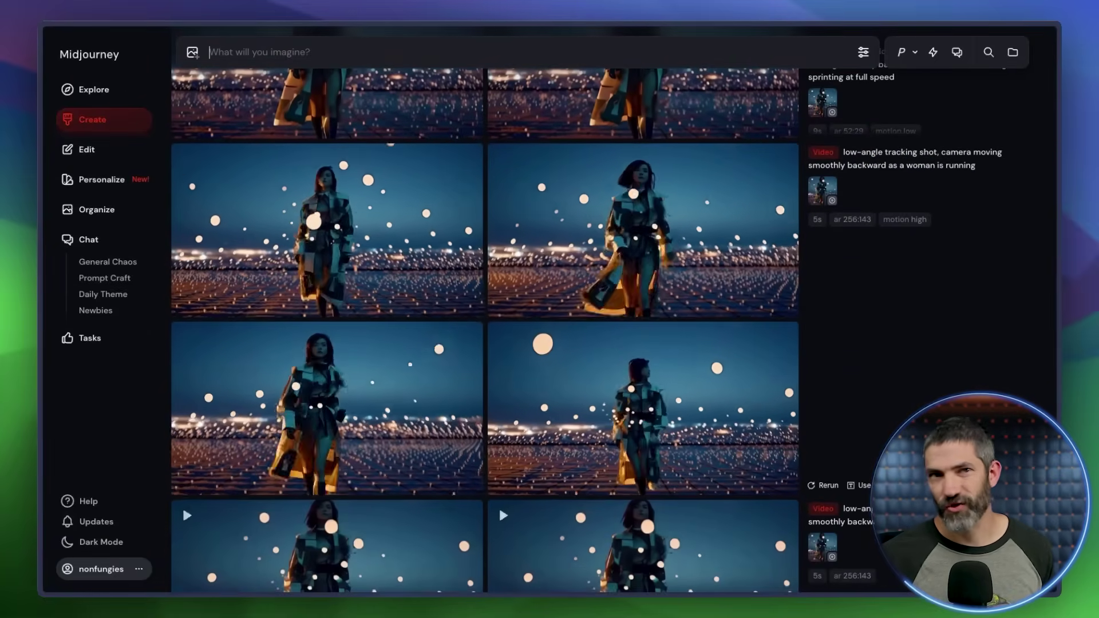
pyautogui.scroll(-15, 935, 399)
pyautogui.scroll(10, 935, 399)
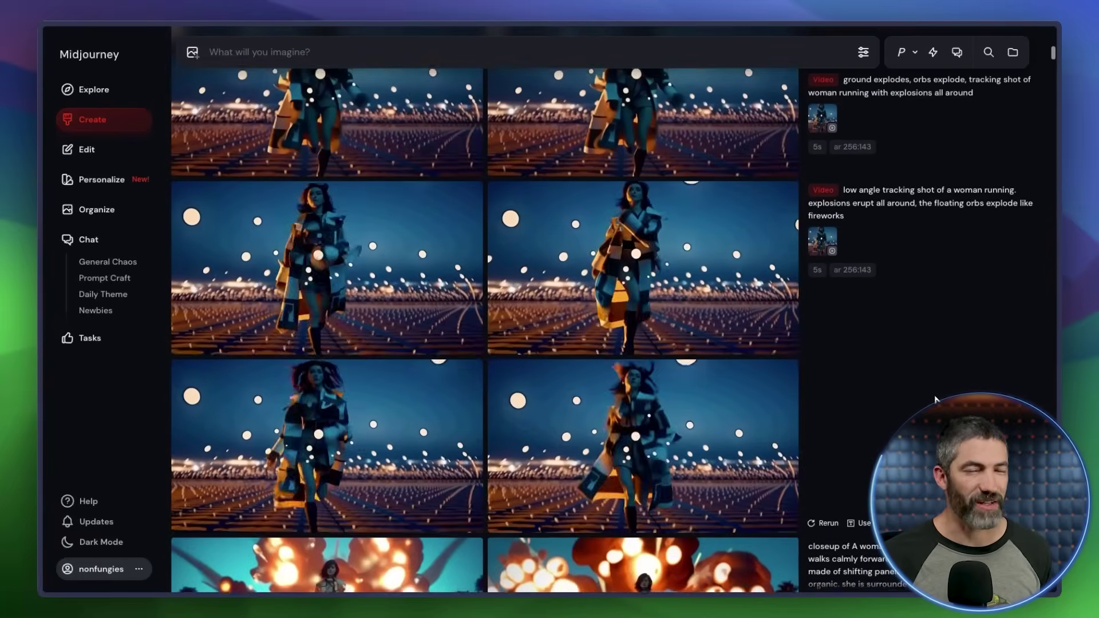
pyautogui.scroll(-5, 935, 399)
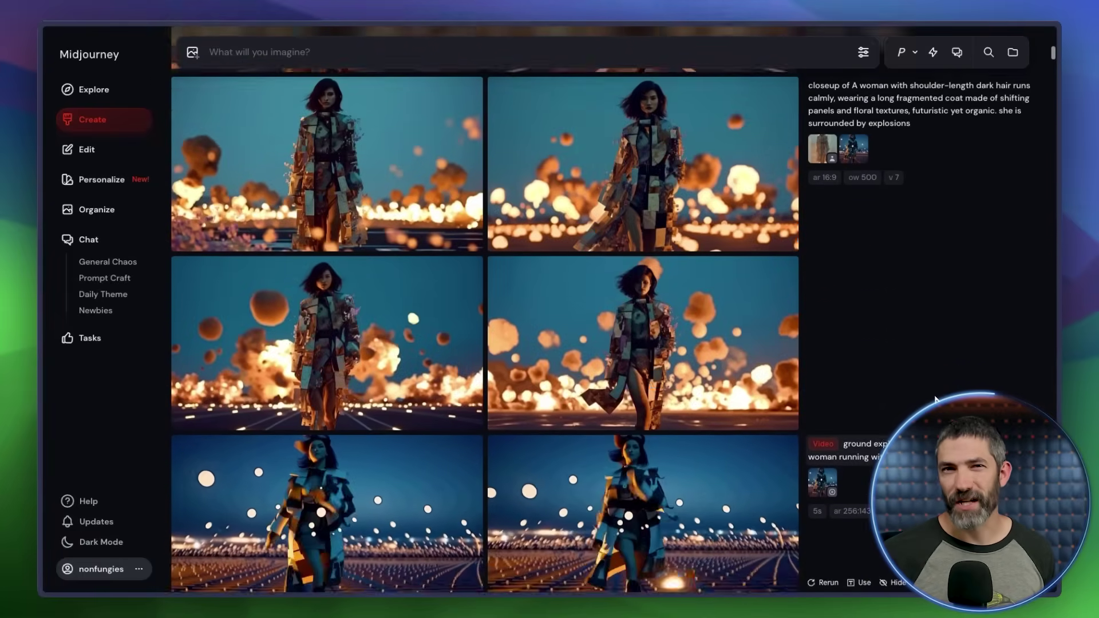
pyautogui.scroll(5, 935, 399)
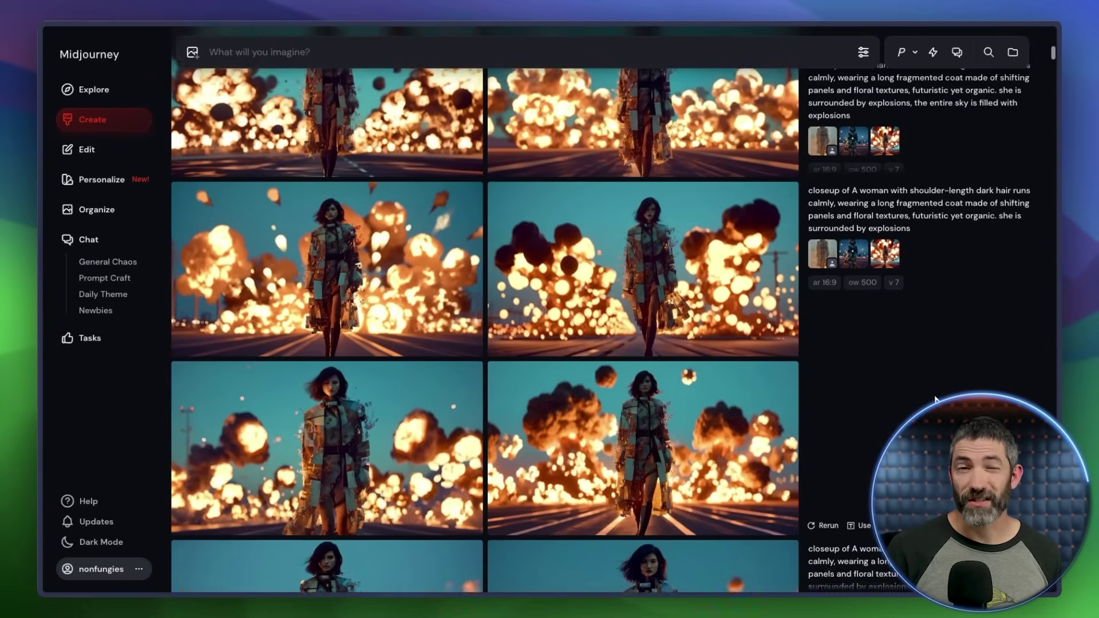
pyautogui.scroll(-3, 935, 399)
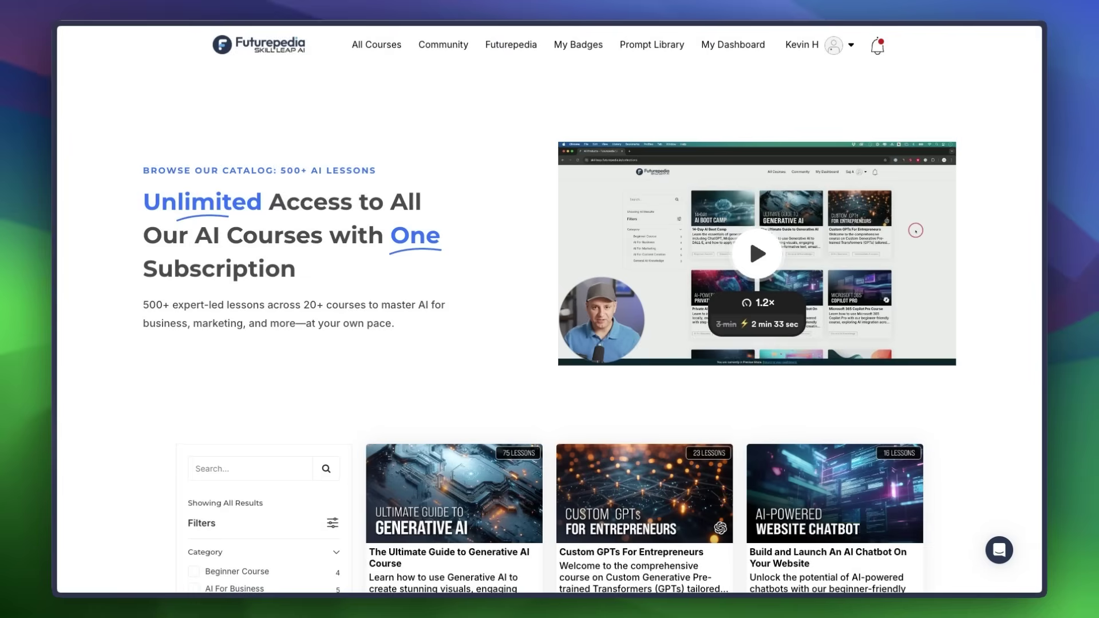
# Browse the All Courses grid and go to the Start Your Free Trial sign-up.
pyautogui.scroll(-5, 591, 322)
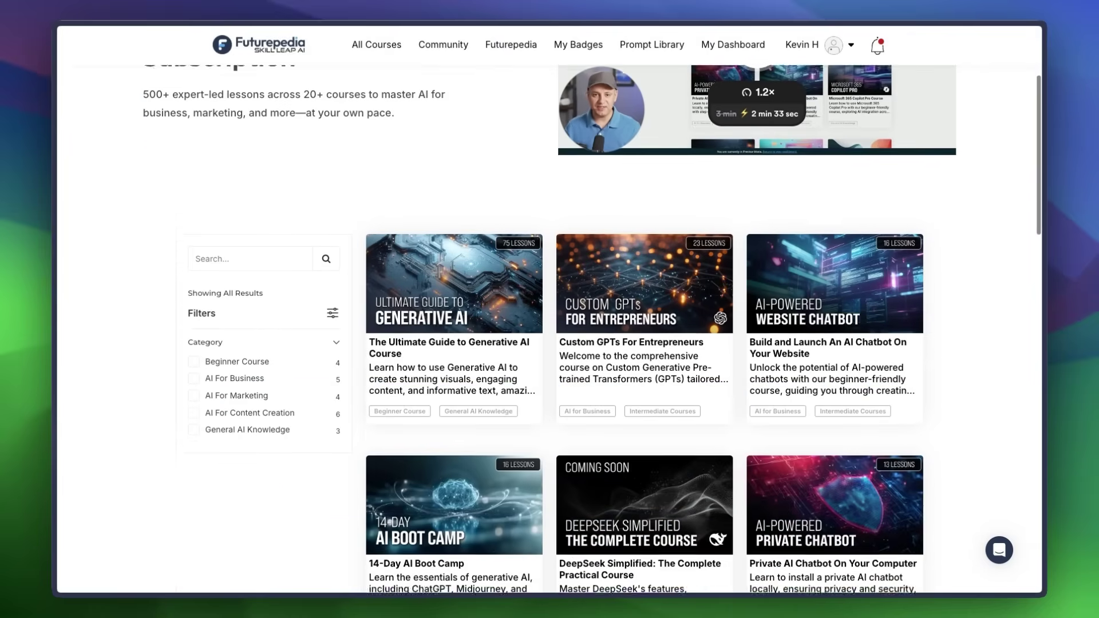
pyautogui.scroll(-8, 390, 108)
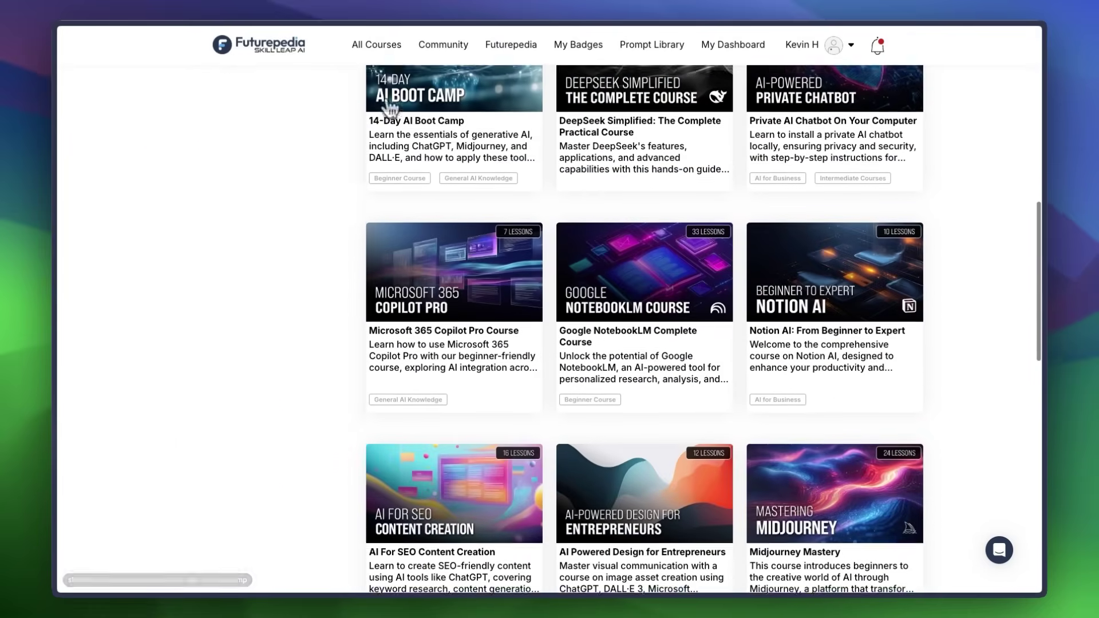
pyautogui.scroll(-5, 390, 107)
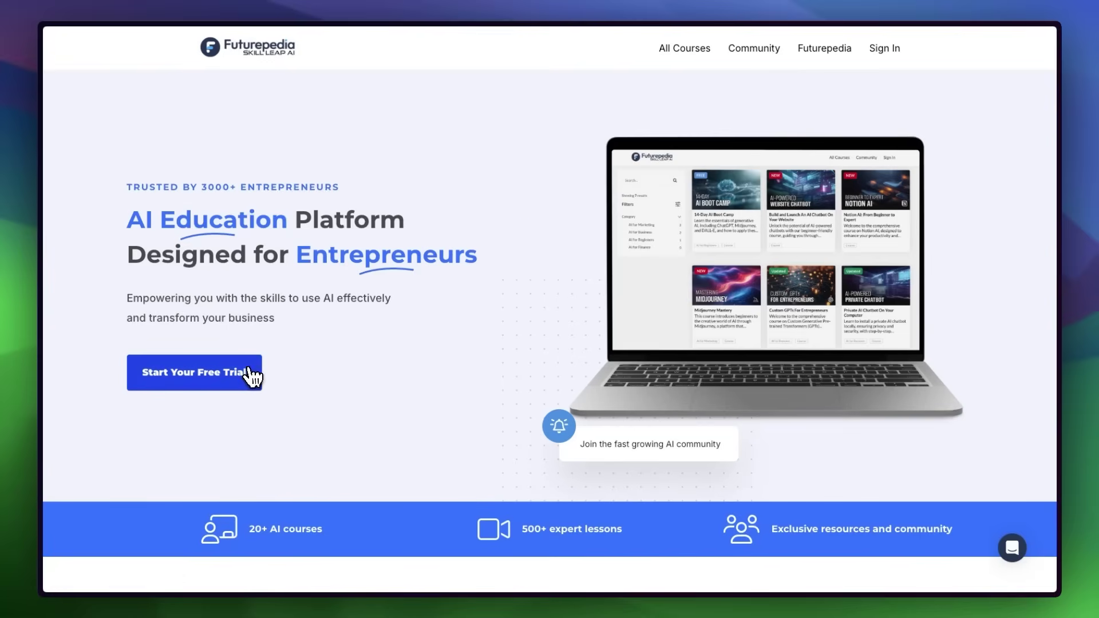
pyautogui.click(251, 376)
pyautogui.scroll(-3, 248, 311)
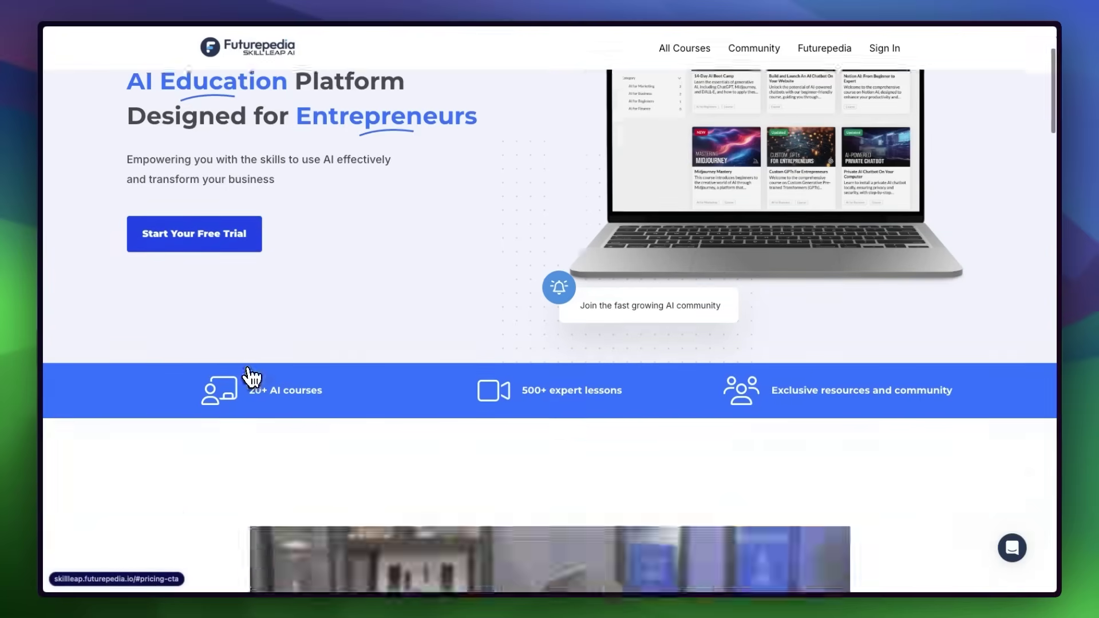